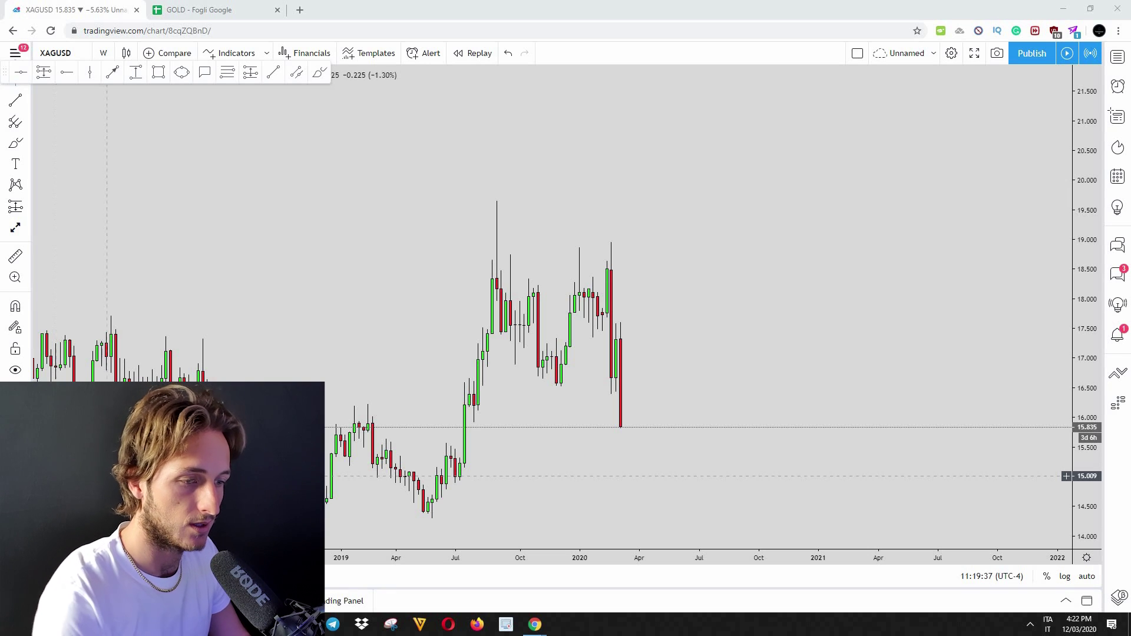
# - Trace the early-2020 price swing and the small March rebound on the weekly chart with the brush, and undo both strokes
pyautogui.click(320, 72)
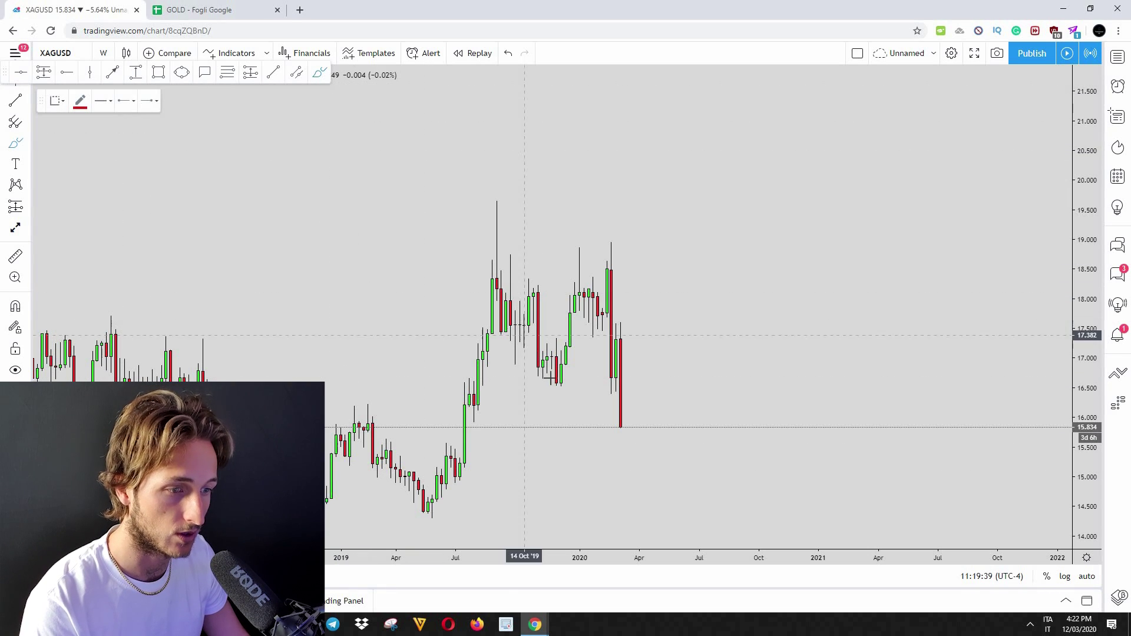
pyautogui.moveTo(562, 386)
pyautogui.mouseDown()
pyautogui.moveTo(581, 298)
pyautogui.moveTo(596, 318)
pyautogui.moveTo(614, 282)
pyautogui.moveTo(618, 392)
pyautogui.mouseUp()
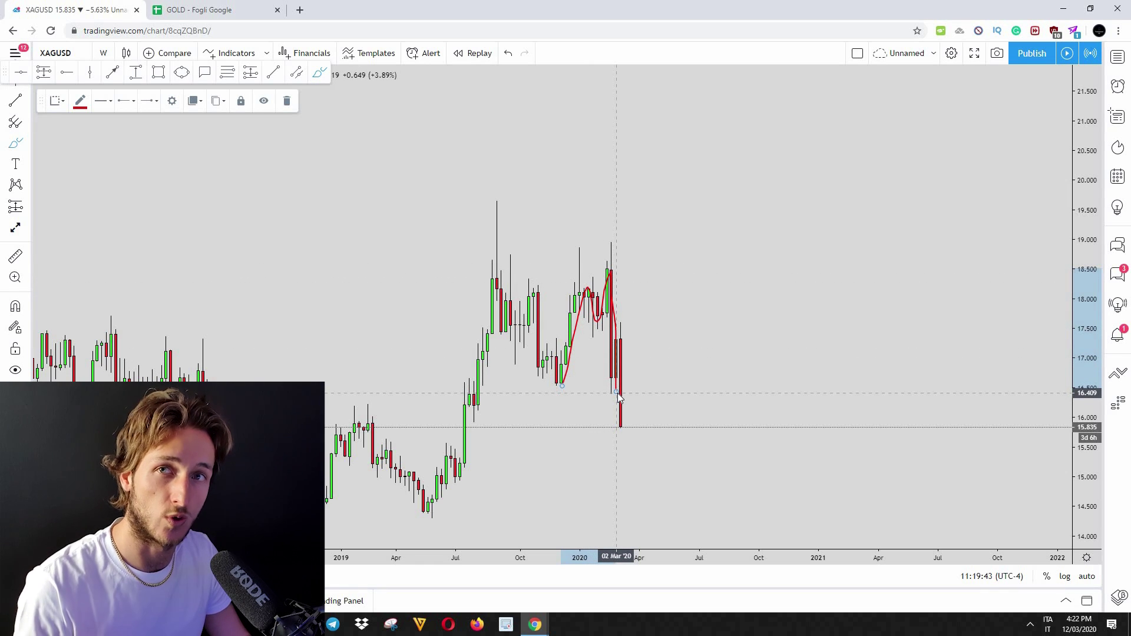
pyautogui.click(508, 53)
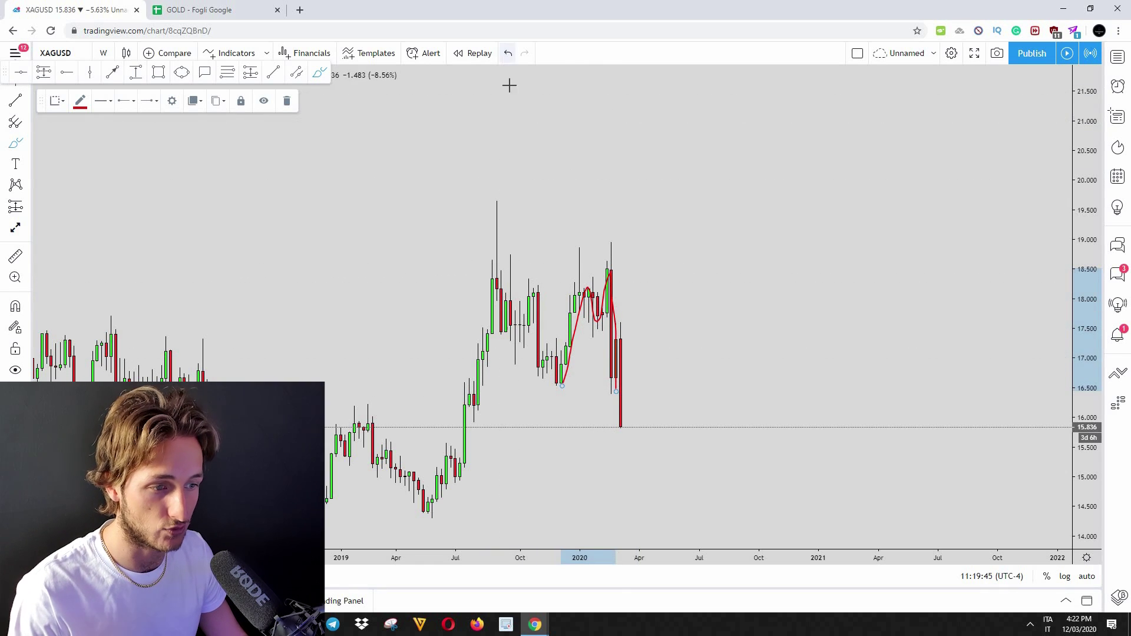
pyautogui.moveTo(613, 375)
pyautogui.mouseDown()
pyautogui.moveTo(615, 354)
pyautogui.moveTo(592, 327)
pyautogui.moveTo(648, 317)
pyautogui.mouseUp()
pyautogui.click(508, 53)
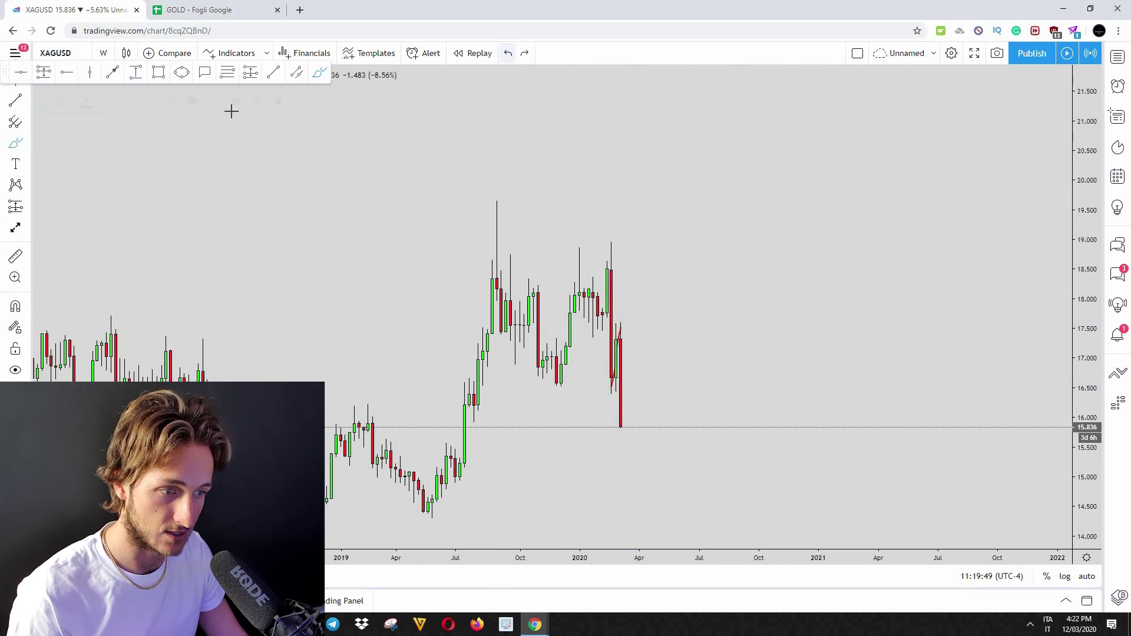
# - Draw a rectangle zone on the weekly chart from 13 Jan 2020 to past the last candle, between 17.690 and about 17.50
pyautogui.click(158, 72)
pyautogui.click(583, 317)
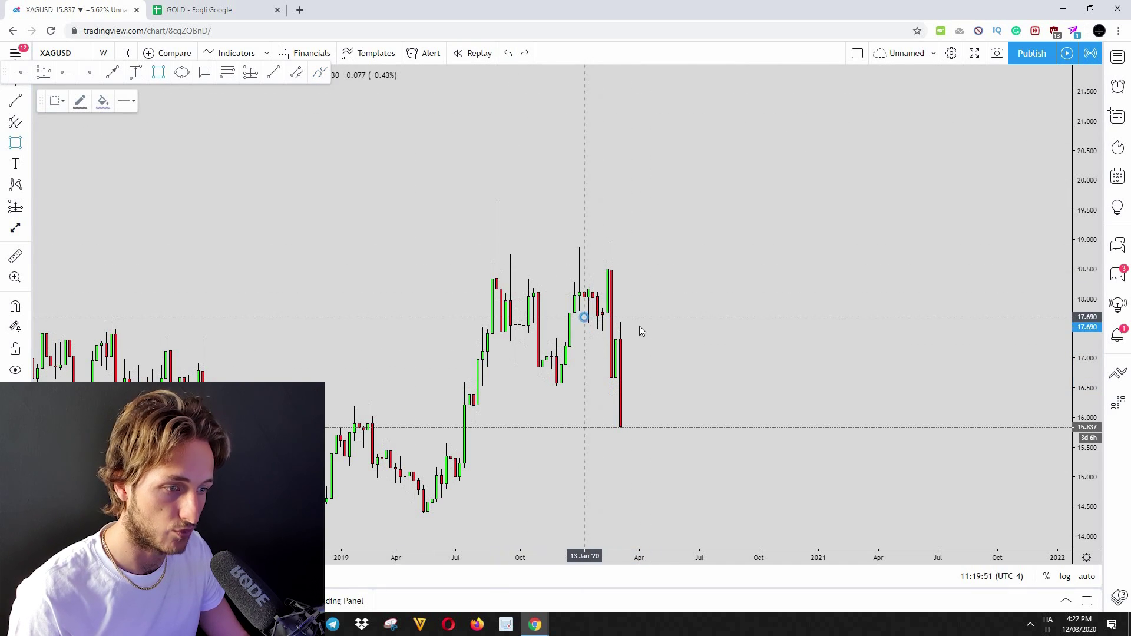
pyautogui.click(658, 328)
# - Circle the weekly zone's support touches and retest with the brush, trace the following drop, and undo the strokes
pyautogui.click(320, 72)
pyautogui.moveTo(606, 326)
pyautogui.mouseDown()
pyautogui.moveTo(593, 316)
pyautogui.moveTo(631, 323)
pyautogui.mouseUp()
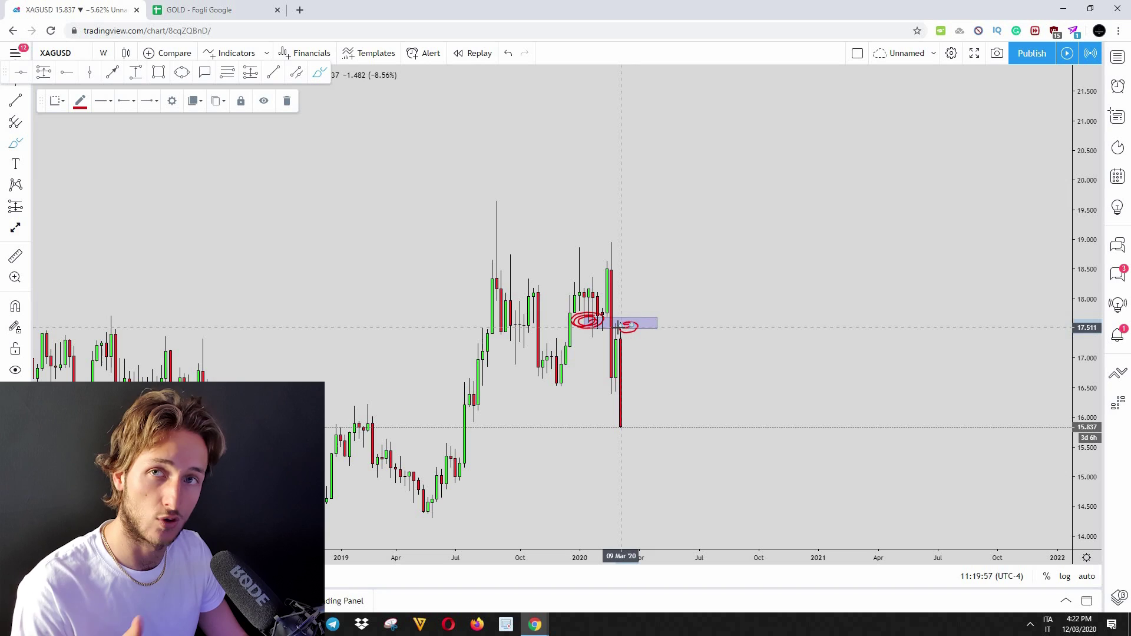
pyautogui.moveTo(617, 327); pyautogui.dragTo(620, 423)
pyautogui.click(510, 56)
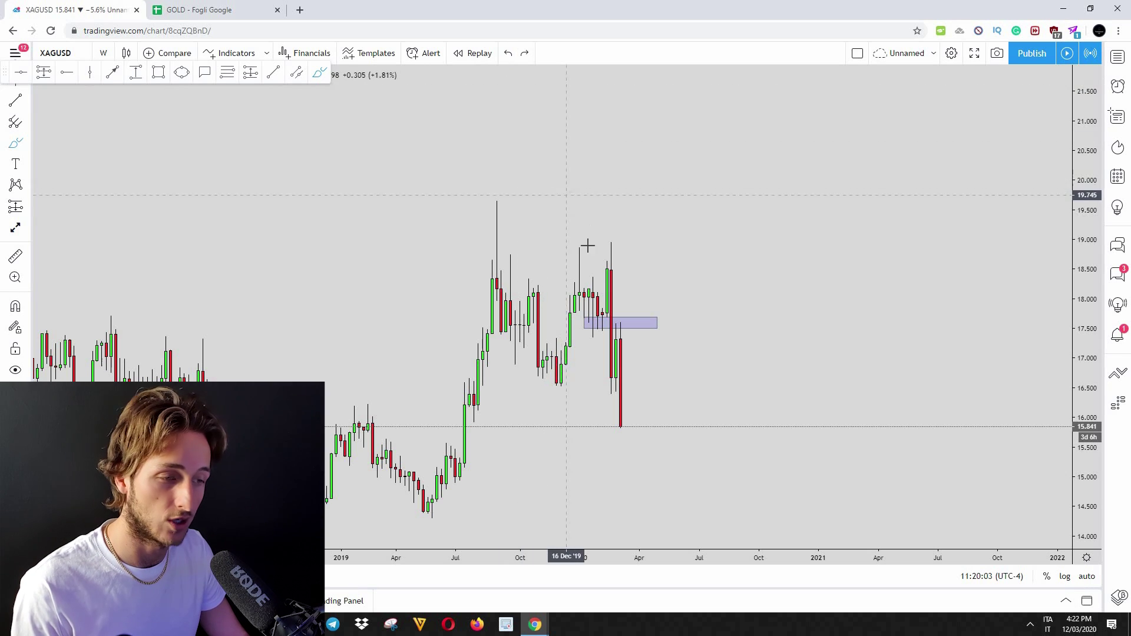
# - Sketch the fall from the February high, the retest of the zone and the renewed decline with the brush, and undo it
pyautogui.moveTo(607, 247); pyautogui.dragTo(612, 268)
pyautogui.moveTo(610, 390)
pyautogui.mouseDown()
pyautogui.moveTo(629, 336)
pyautogui.moveTo(649, 443)
pyautogui.mouseUp()
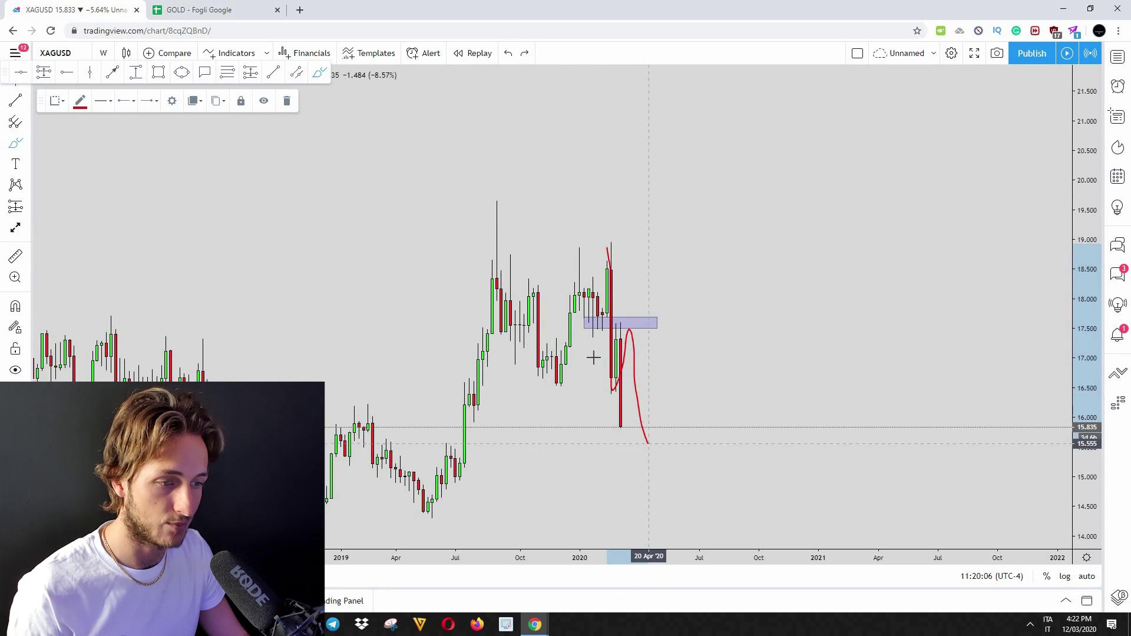
pyautogui.click(508, 54)
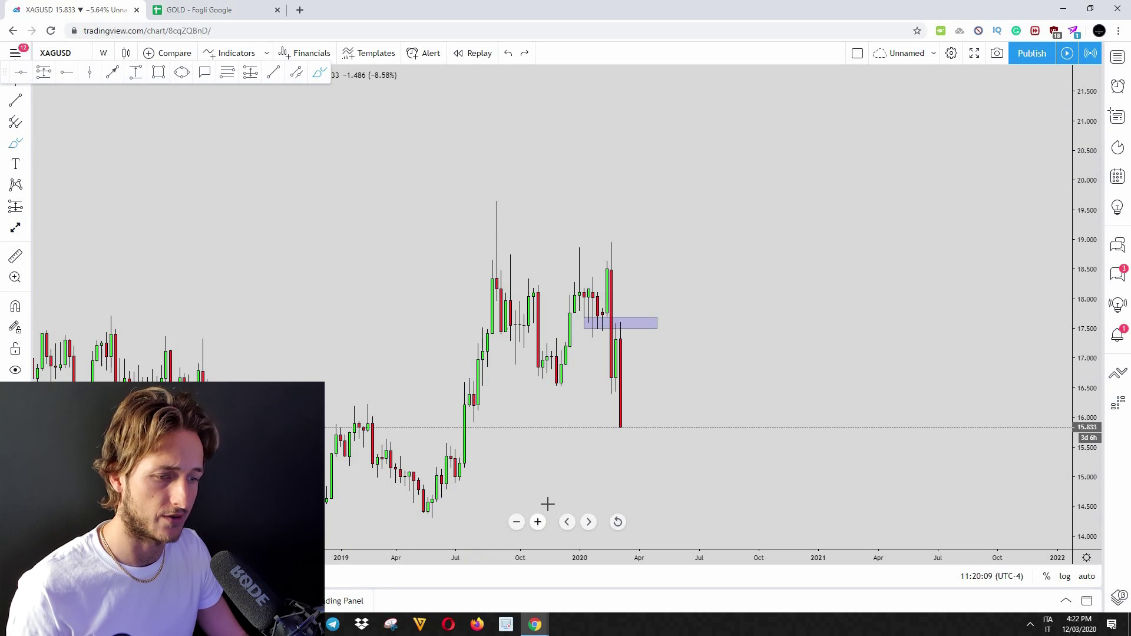
# - Draw a Fibonacci retracement from the 24 Feb 2020 weekly high at 18.960 to the low at 16.409, and delete it
pyautogui.click(536, 520)
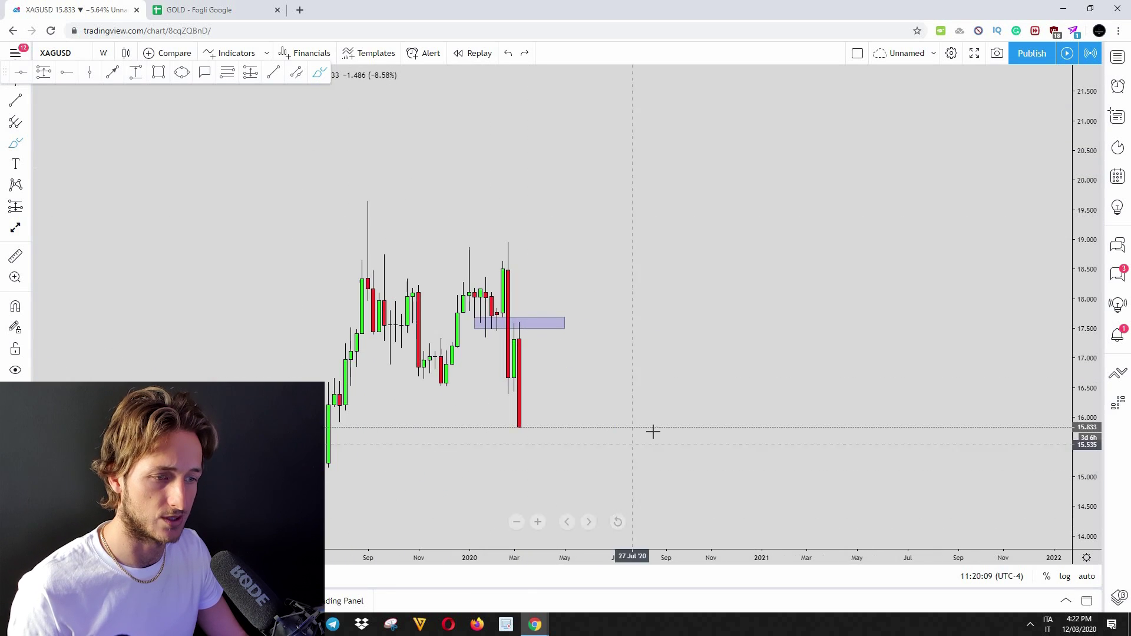
pyautogui.click(227, 72)
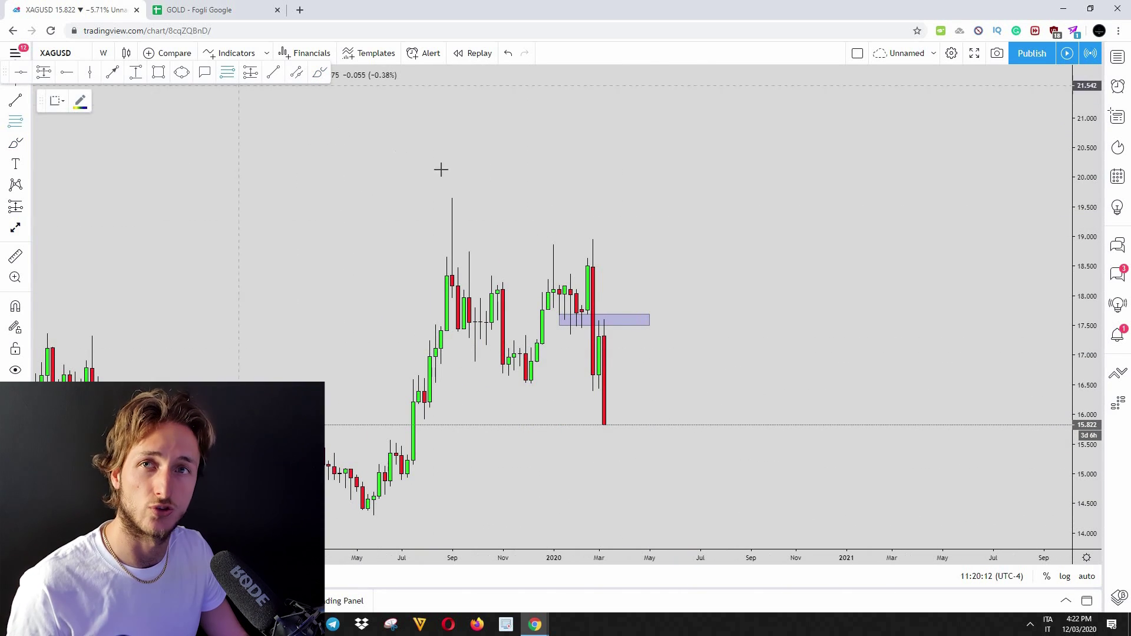
pyautogui.click(593, 239)
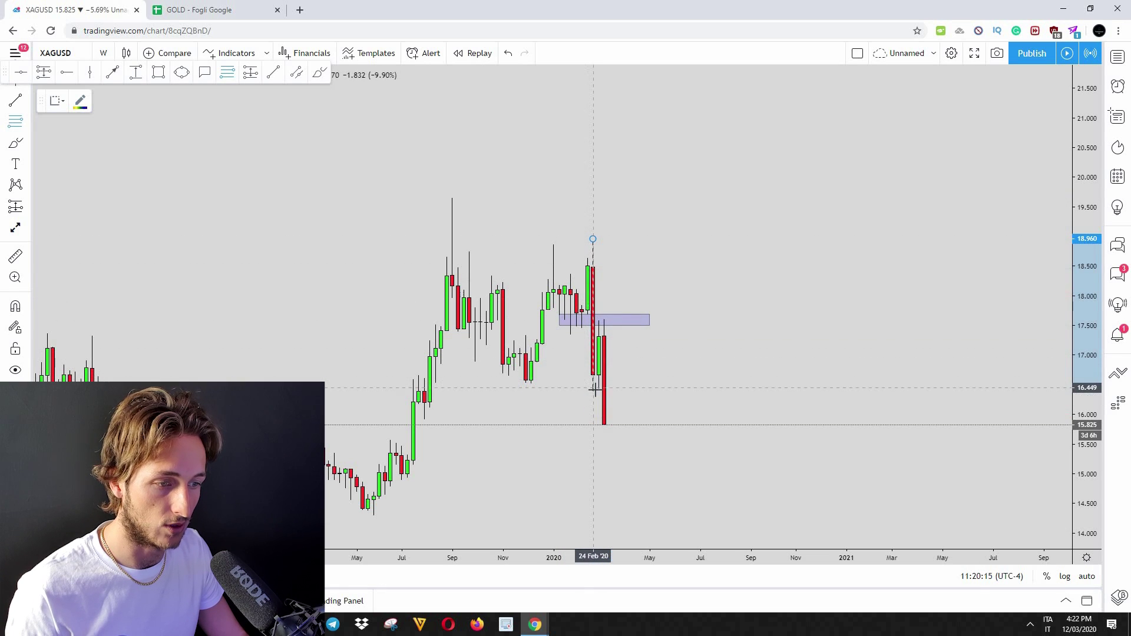
pyautogui.click(594, 389)
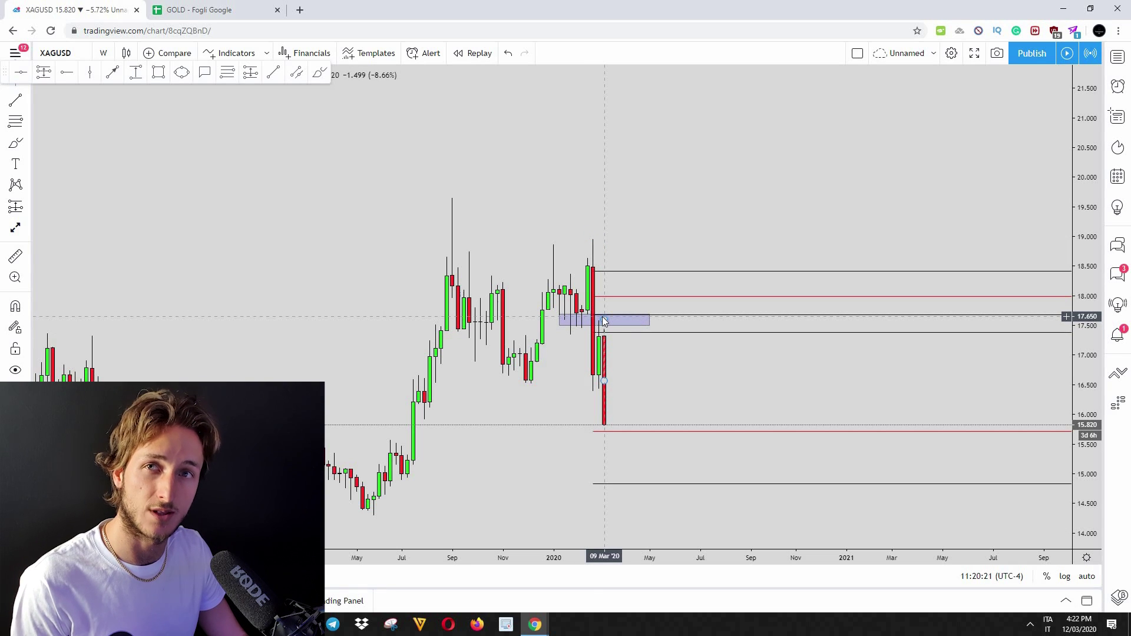
pyautogui.click(677, 334)
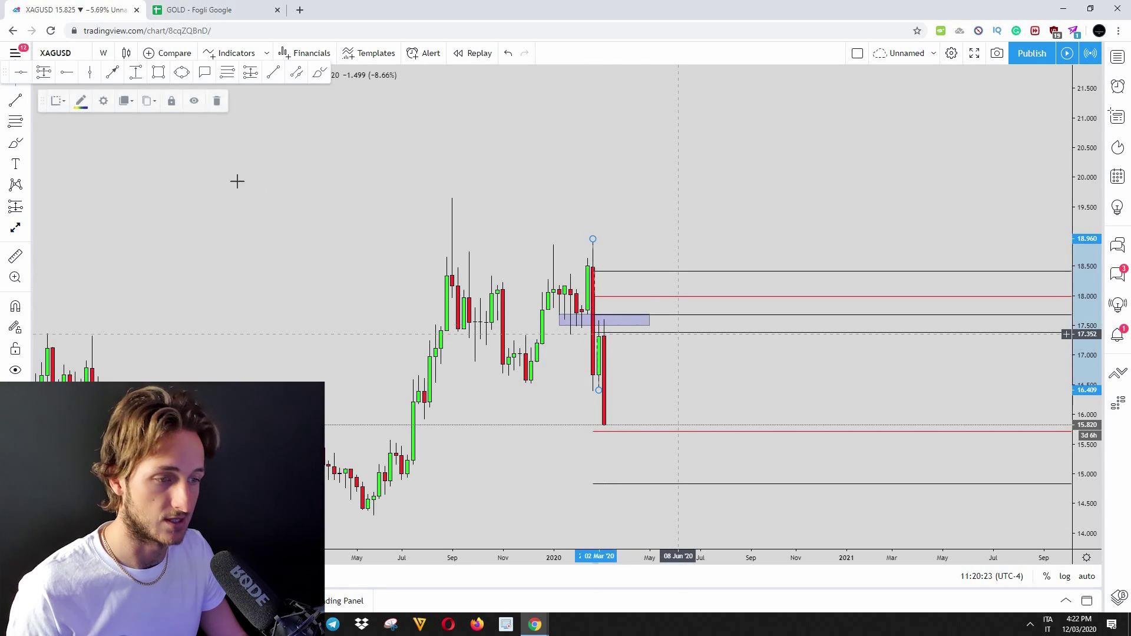
pyautogui.click(218, 101)
# - Switch the XAGUSD chart to the daily timeframe
pyautogui.click(103, 53)
pyautogui.click(118, 346)
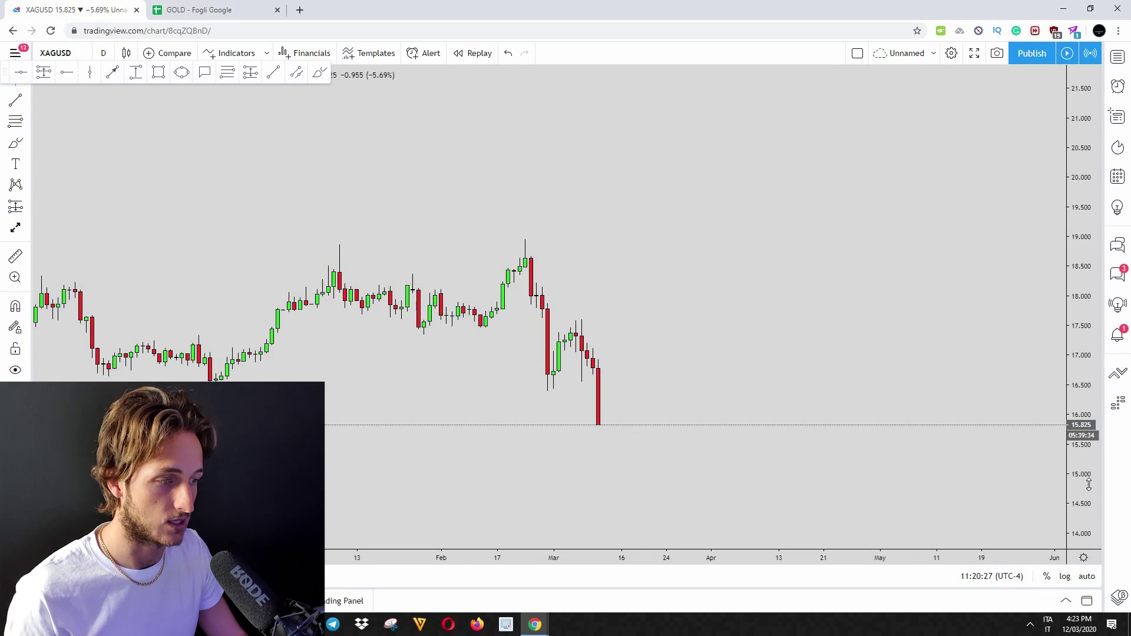
pyautogui.moveTo(893, 347); pyautogui.dragTo(990, 361)
pyautogui.moveTo(1077, 380); pyautogui.dragTo(1077, 394)
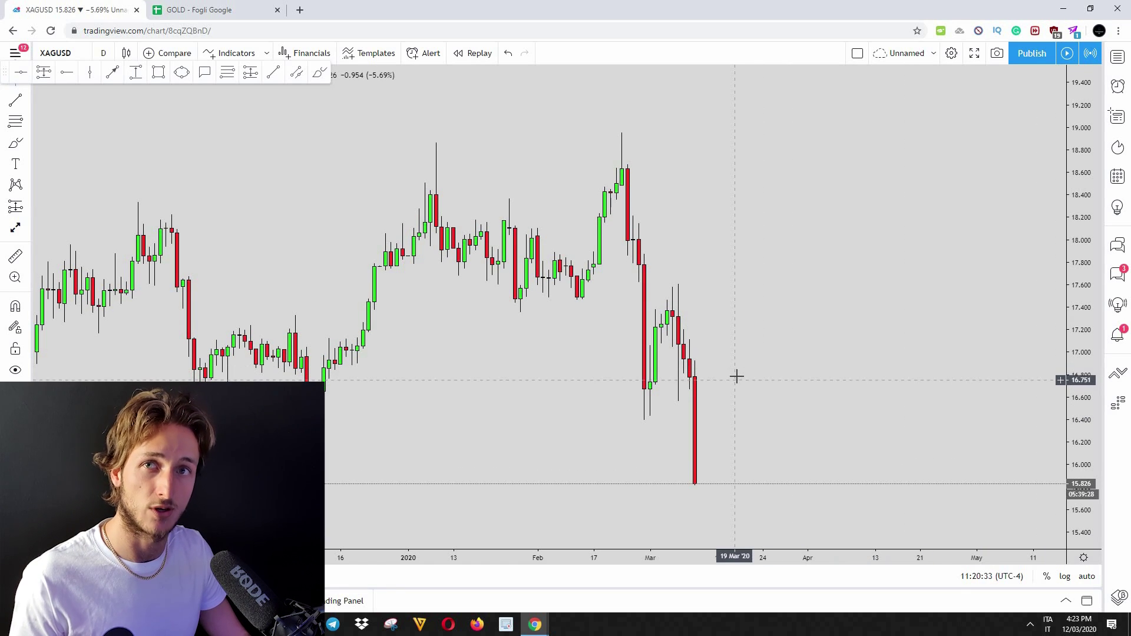
# - Trace the late-February decline on the daily chart with the brush, and delete the stroke
pyautogui.click(320, 72)
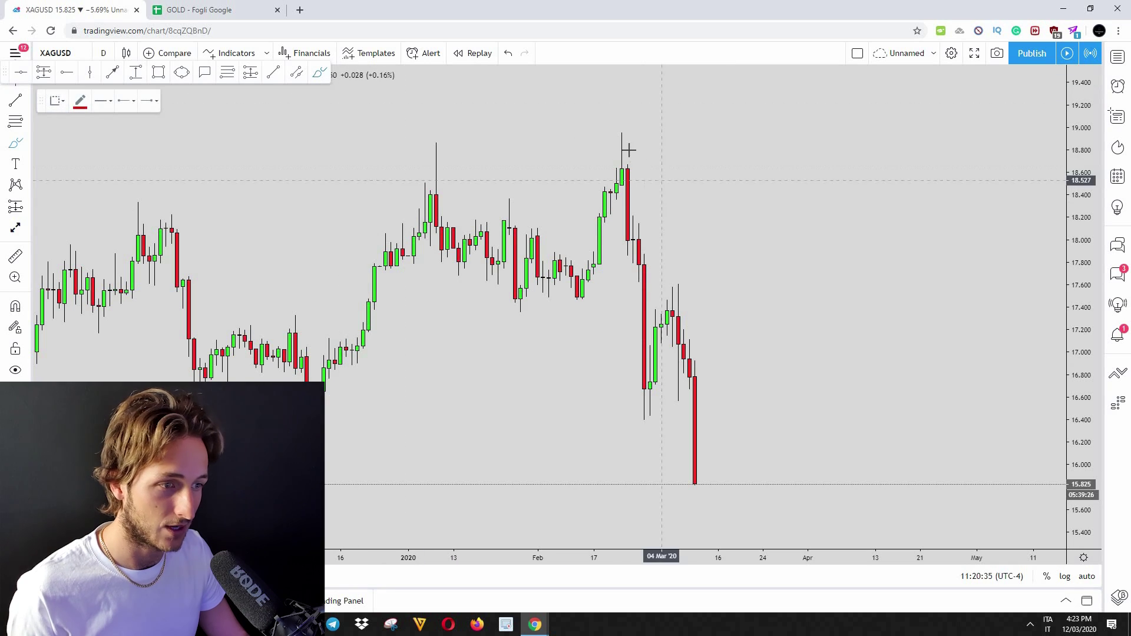
pyautogui.moveTo(622, 137); pyautogui.dragTo(645, 407)
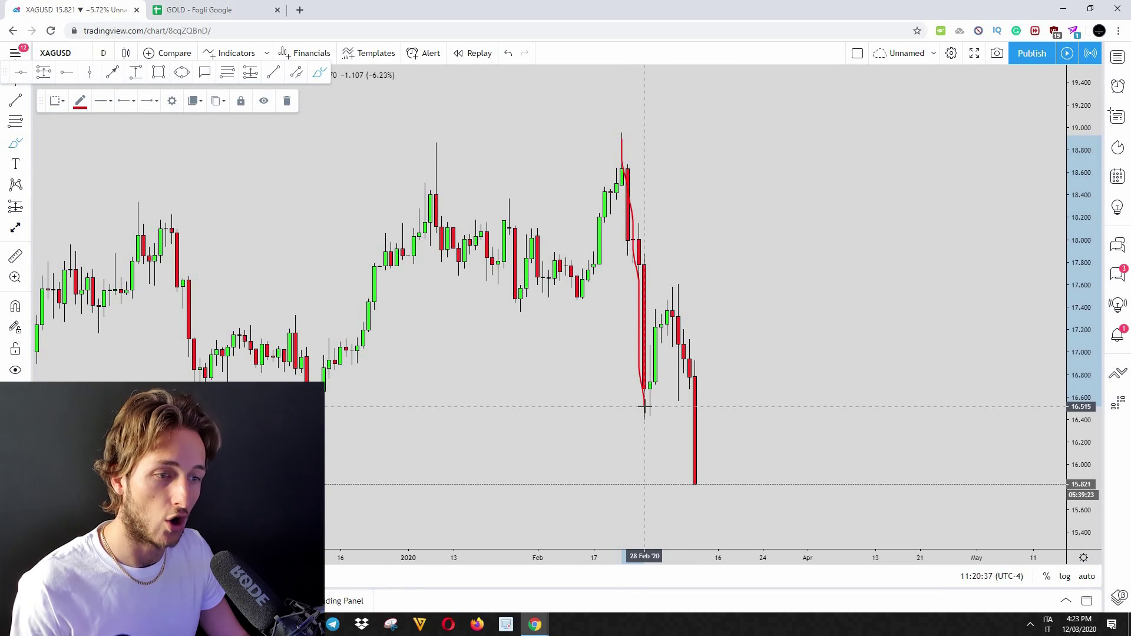
pyautogui.click(287, 101)
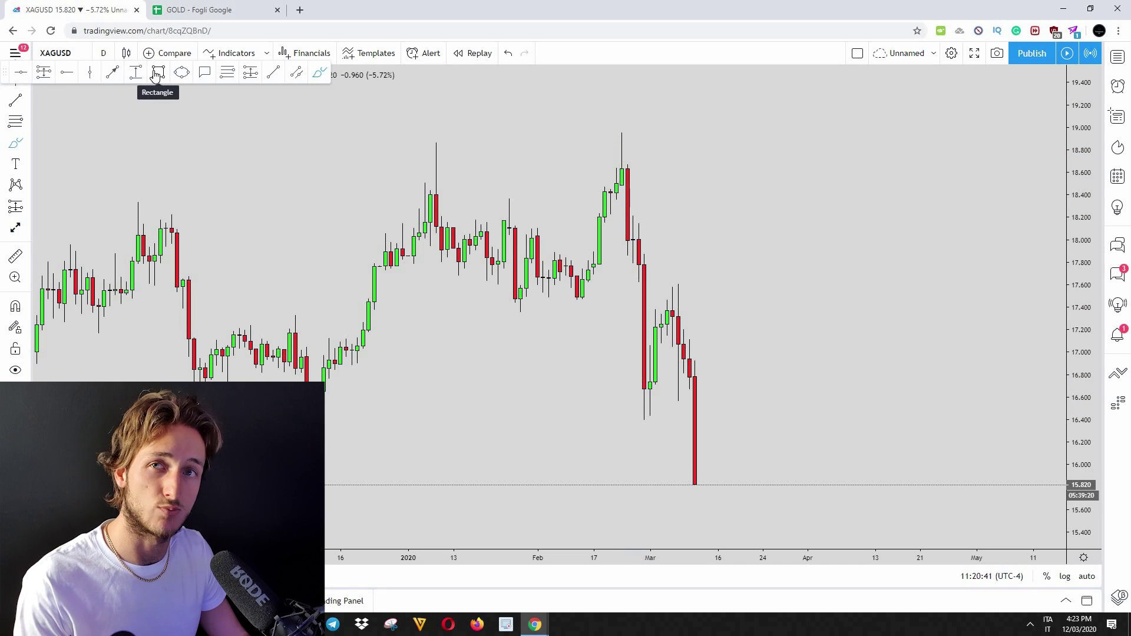
# - Draw a rectangle zone on the daily chart from late January to late March 2020, between about 17.45 and 17.55
pyautogui.click(157, 74)
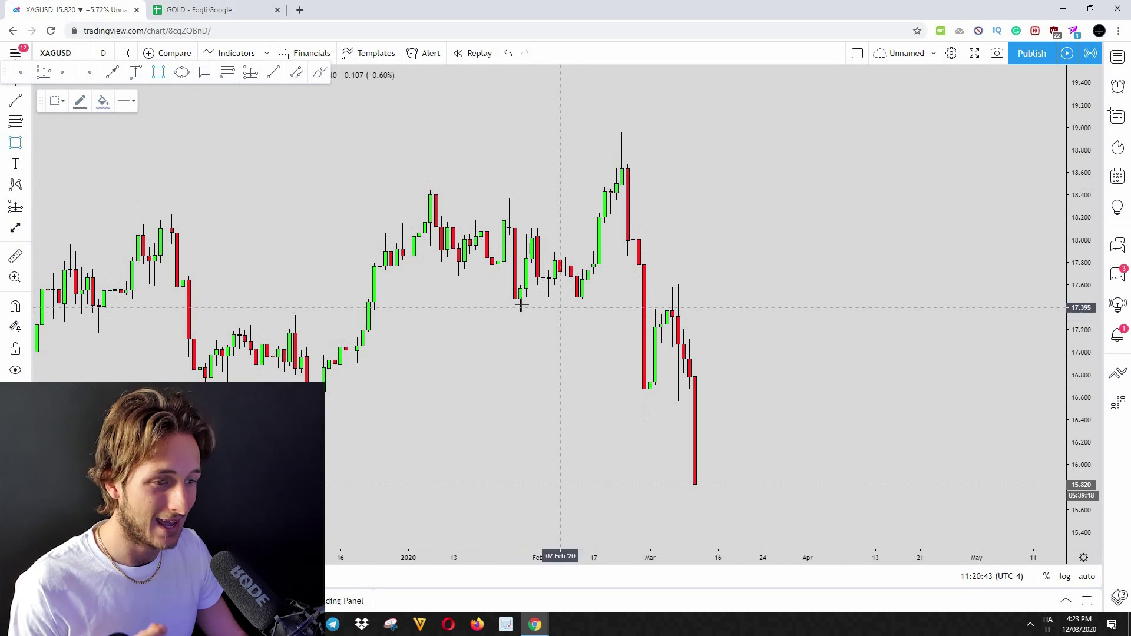
pyautogui.moveTo(508, 303); pyautogui.dragTo(773, 293)
pyautogui.press('Escape')
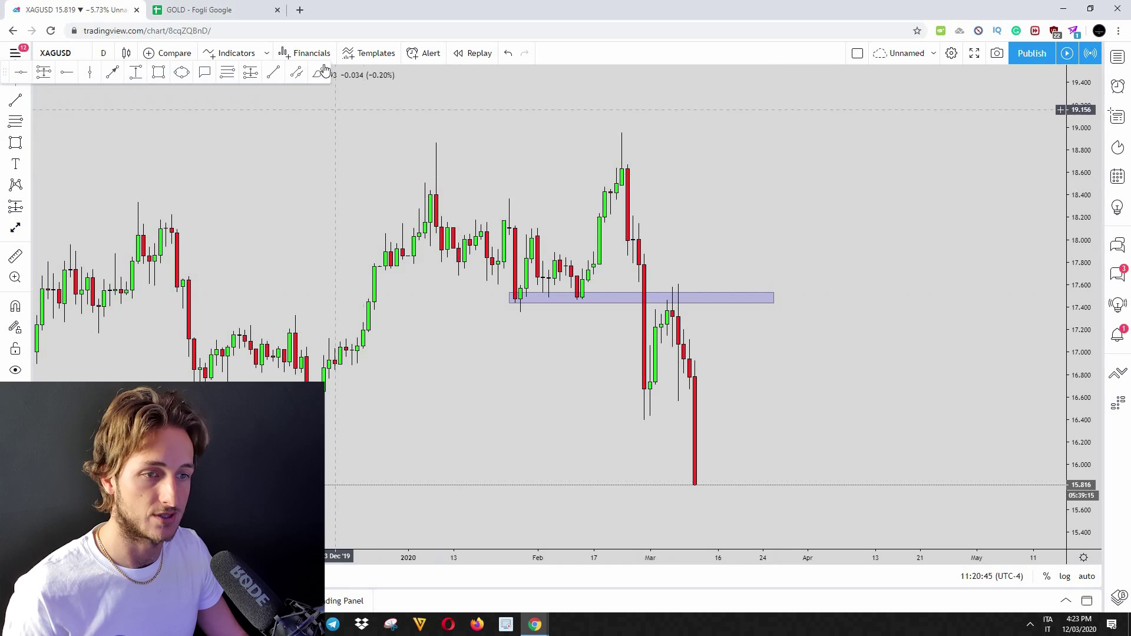
# - Circle the two support touches and the March retest of the daily zone with the brush, and undo the strokes
pyautogui.hotkey('alt', 'b')
pyautogui.moveTo(519, 295); pyautogui.dragTo(586, 295)
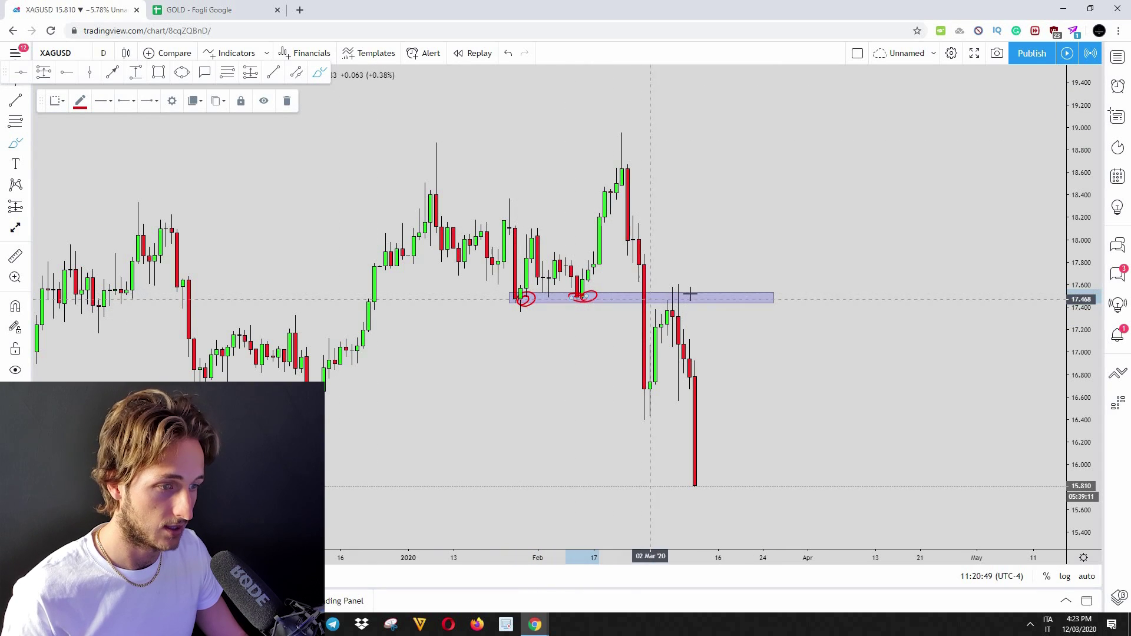
pyautogui.moveTo(688, 297)
pyautogui.mouseDown()
pyautogui.moveTo(672, 295)
pyautogui.moveTo(688, 292)
pyautogui.mouseUp()
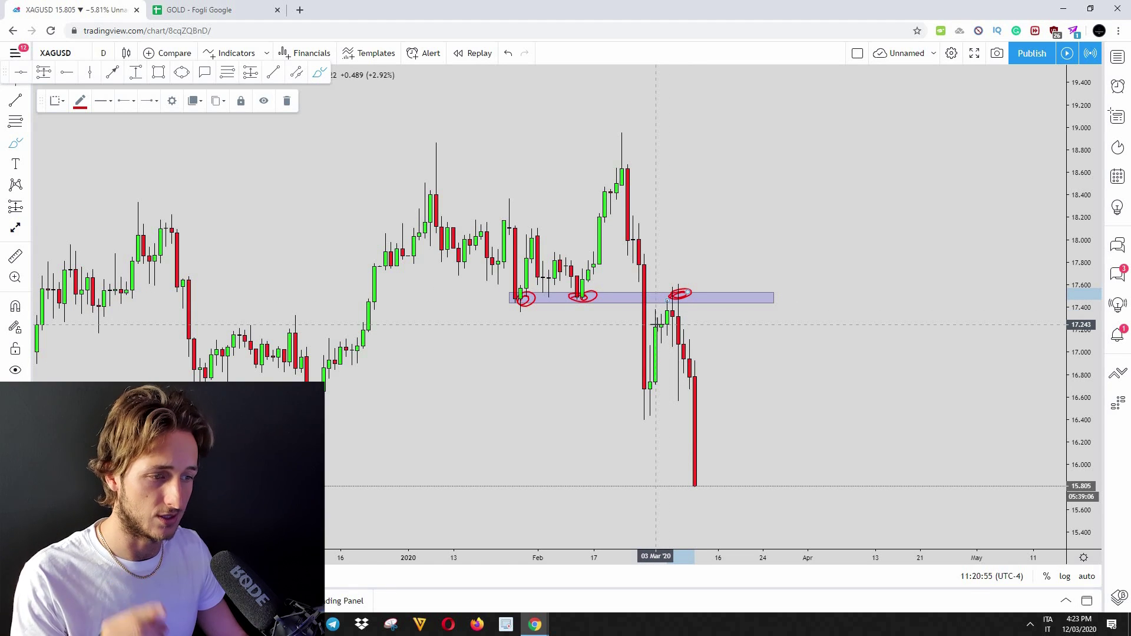
pyautogui.click(510, 54)
pyautogui.click(510, 54)
pyautogui.click(510, 55)
# - Draw a Fibonacci retracement on the daily chart from the 24 Feb high at 18.941 to the 28 Feb low
pyautogui.click(228, 73)
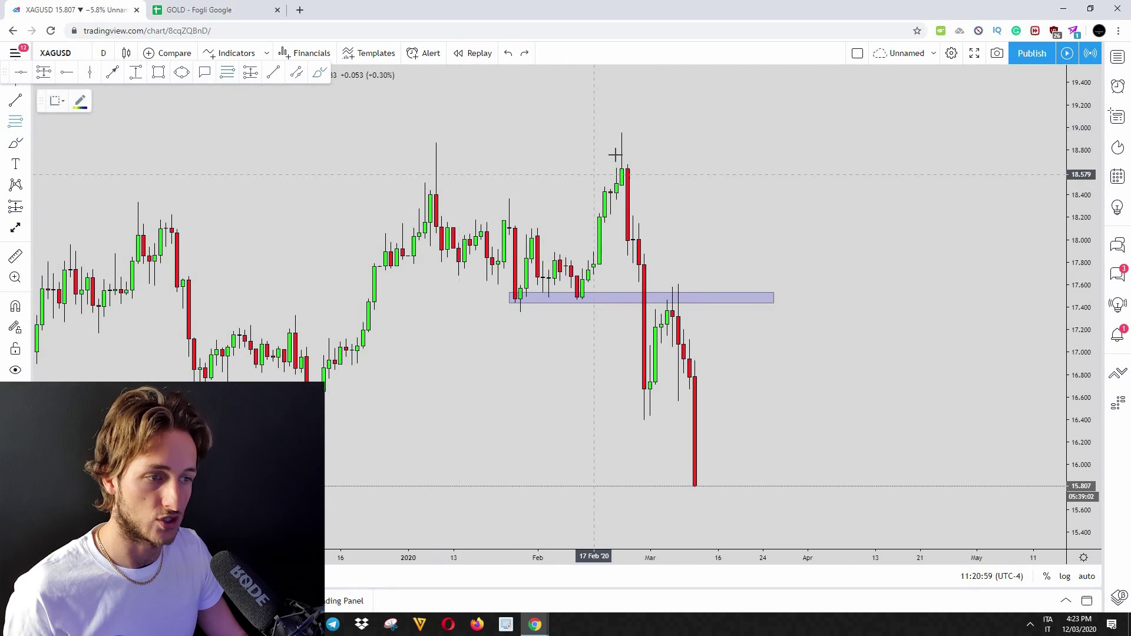
pyautogui.click(622, 134)
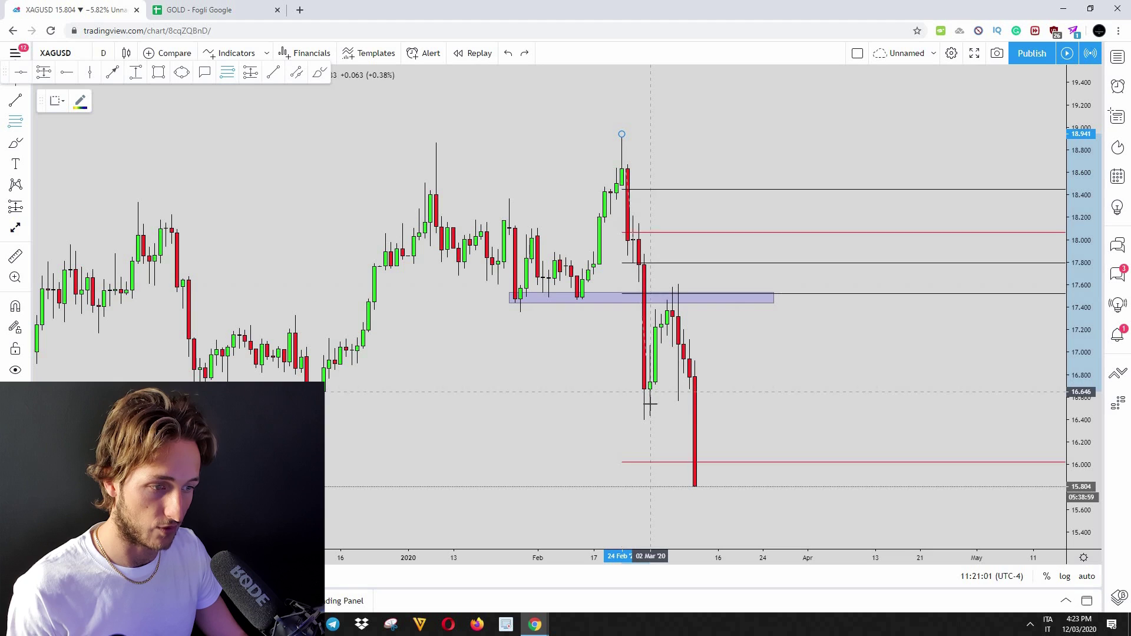
pyautogui.click(646, 432)
pyautogui.click(802, 362)
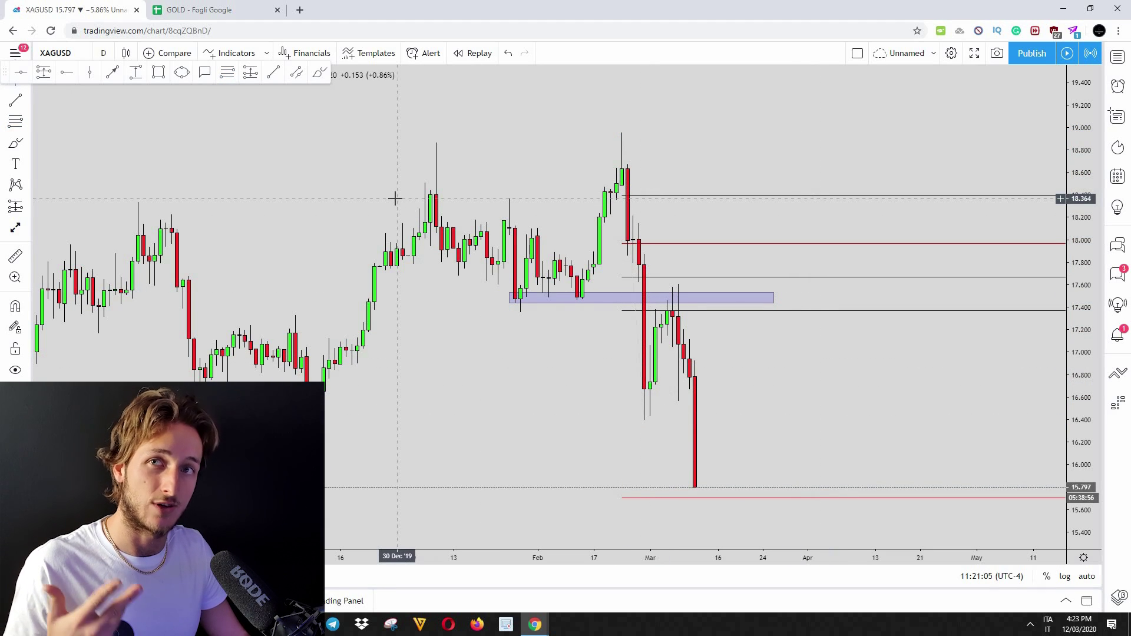
# - Mark the early-March candle closes along the retracement level just below the zone with the brush, deleting each stroke
pyautogui.click(320, 72)
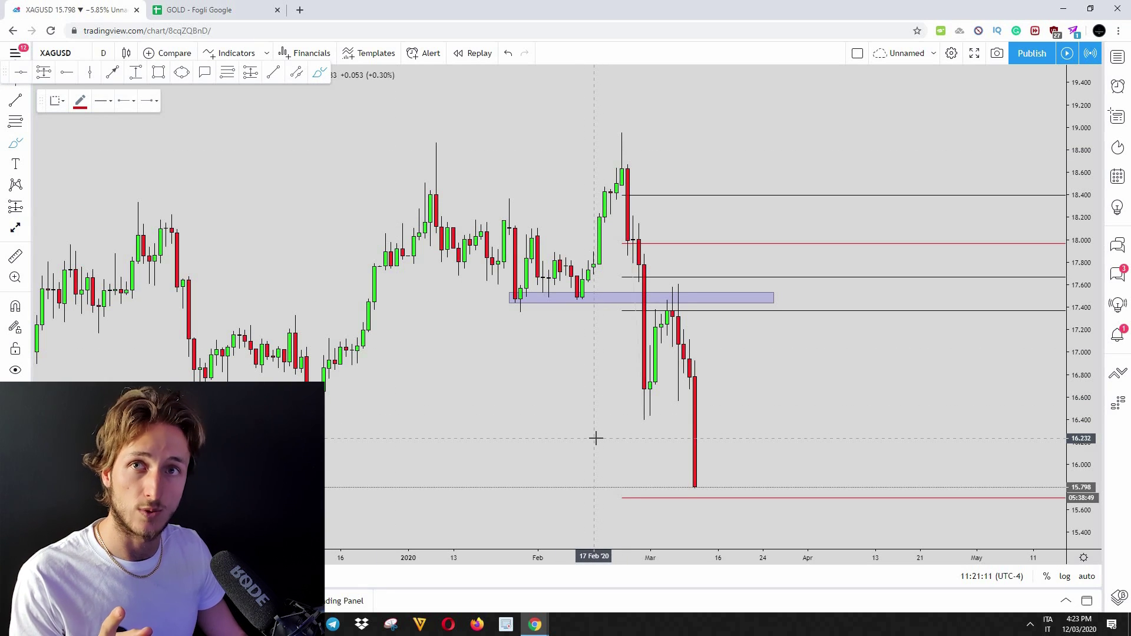
pyautogui.moveTo(684, 309); pyautogui.dragTo(662, 312)
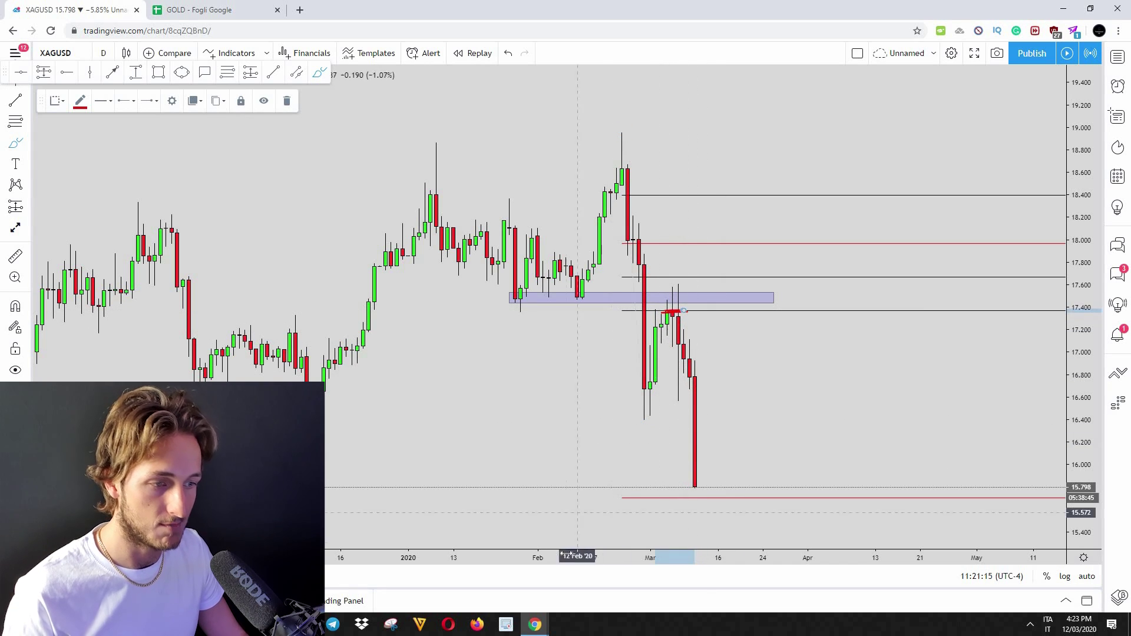
pyautogui.scroll(2, 569, 497)
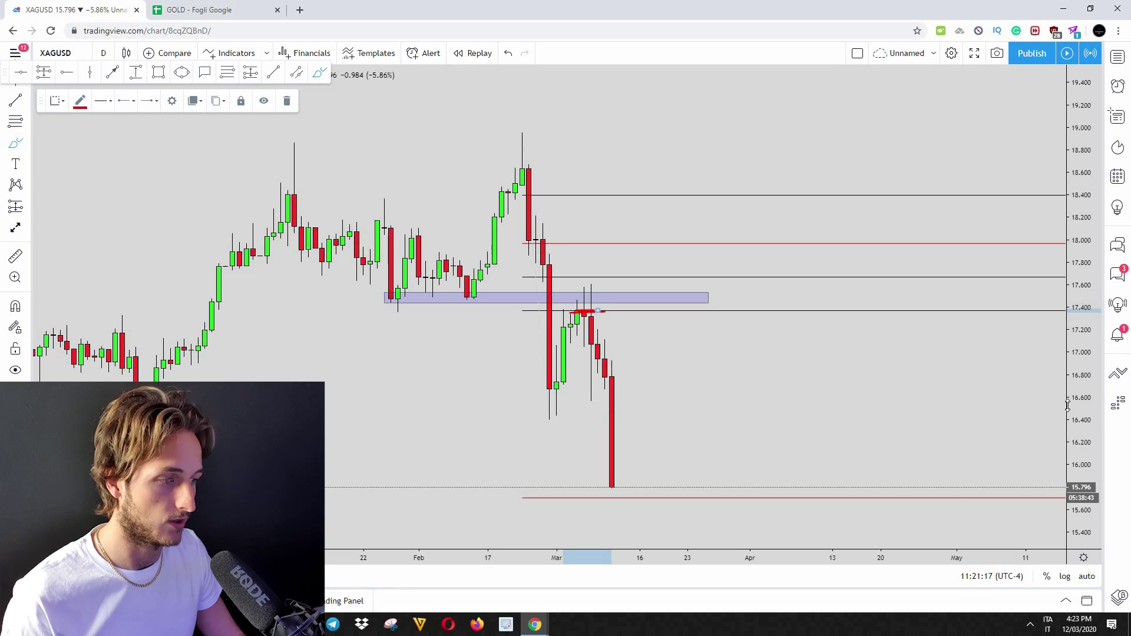
pyautogui.click(292, 101)
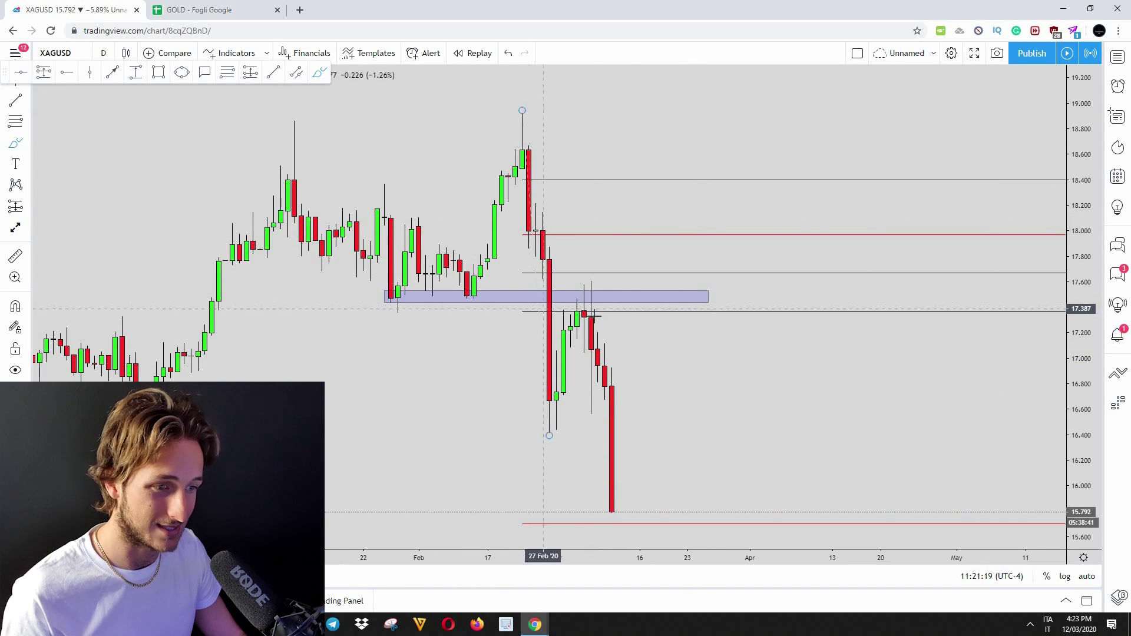
pyautogui.moveTo(564, 311); pyautogui.dragTo(605, 311)
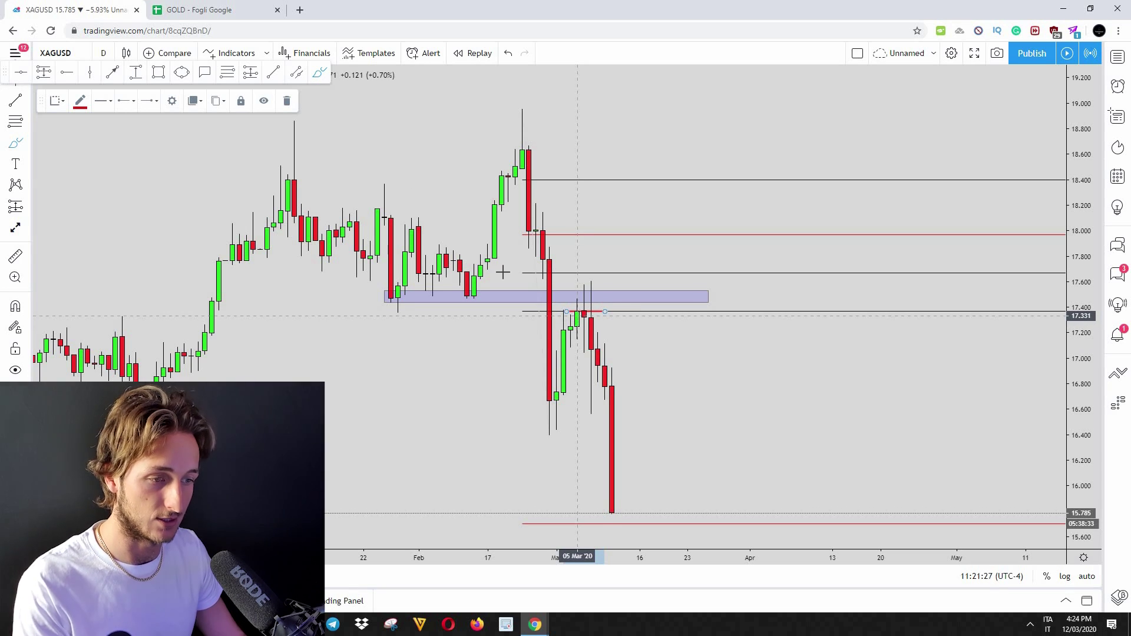
pyautogui.click(287, 101)
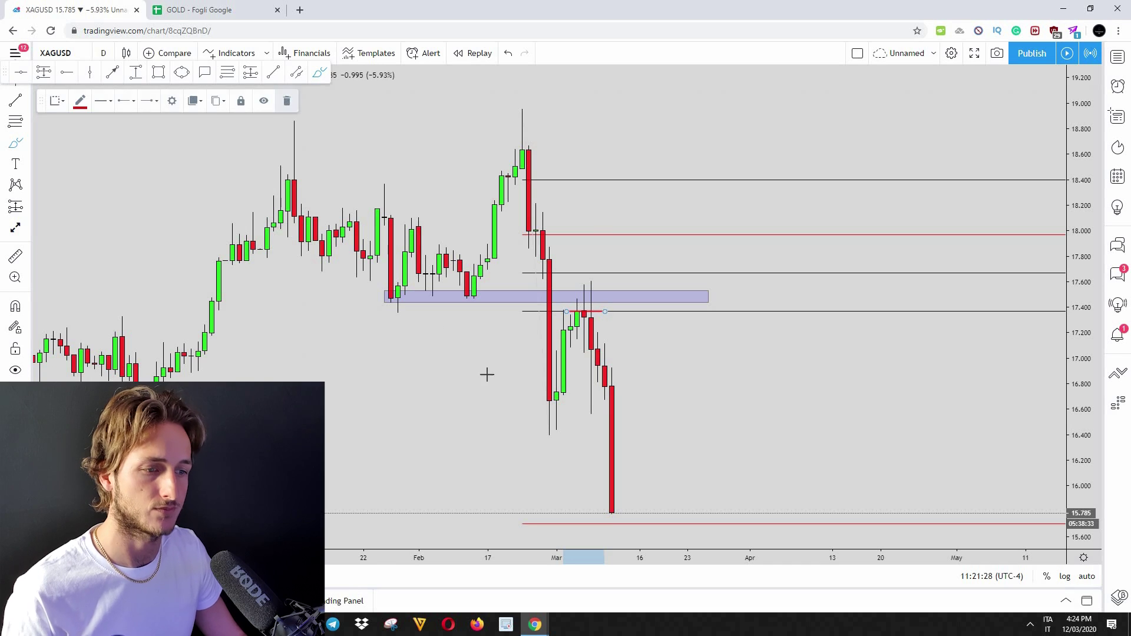
# - Delete the Fibonacci retracement from the daily chart
pyautogui.click(648, 311)
pyautogui.click(212, 101)
# - Switch to the GOLD spreadsheet to view the long, short and net positions, and return to the XAGUSD chart
pyautogui.click(198, 7)
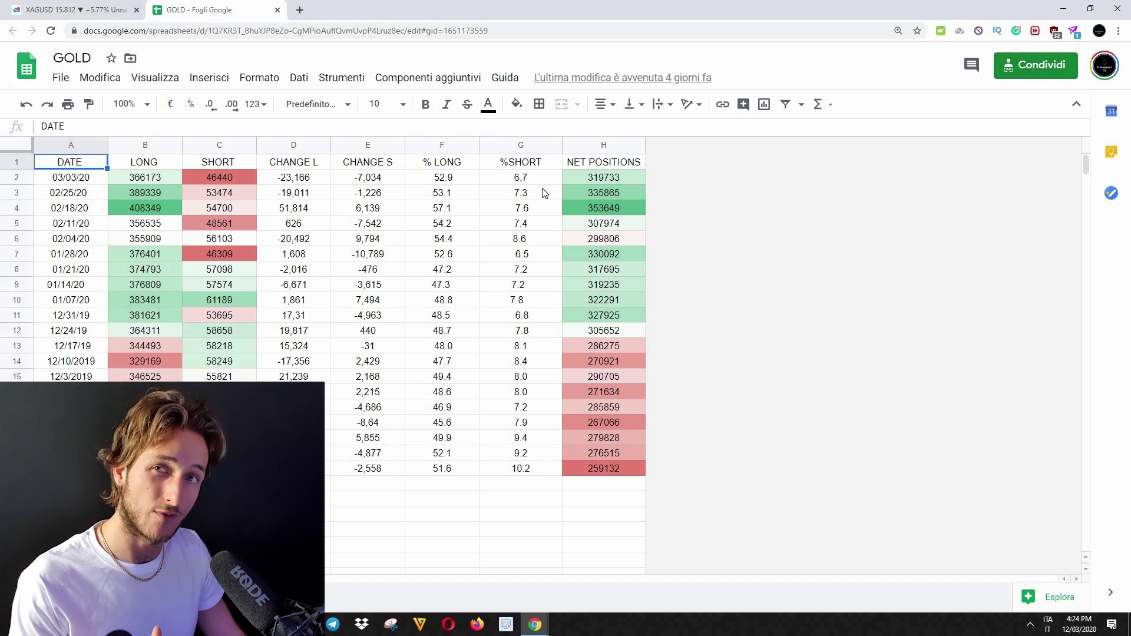
pyautogui.click(89, 10)
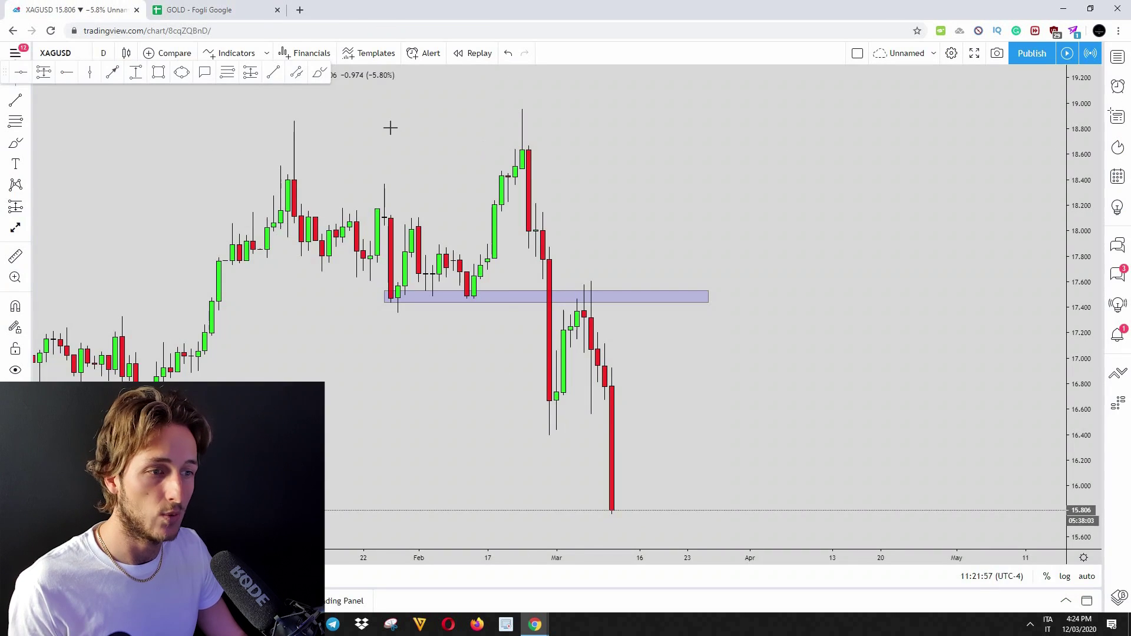
# - Trace the rise into January, the pullback and the February rally with the brush, and check the net positions in the GOLD spreadsheet
pyautogui.moveTo(144, 412)
pyautogui.mouseDown()
pyautogui.moveTo(198, 317)
pyautogui.moveTo(439, 263)
pyautogui.moveTo(510, 144)
pyautogui.mouseUp()
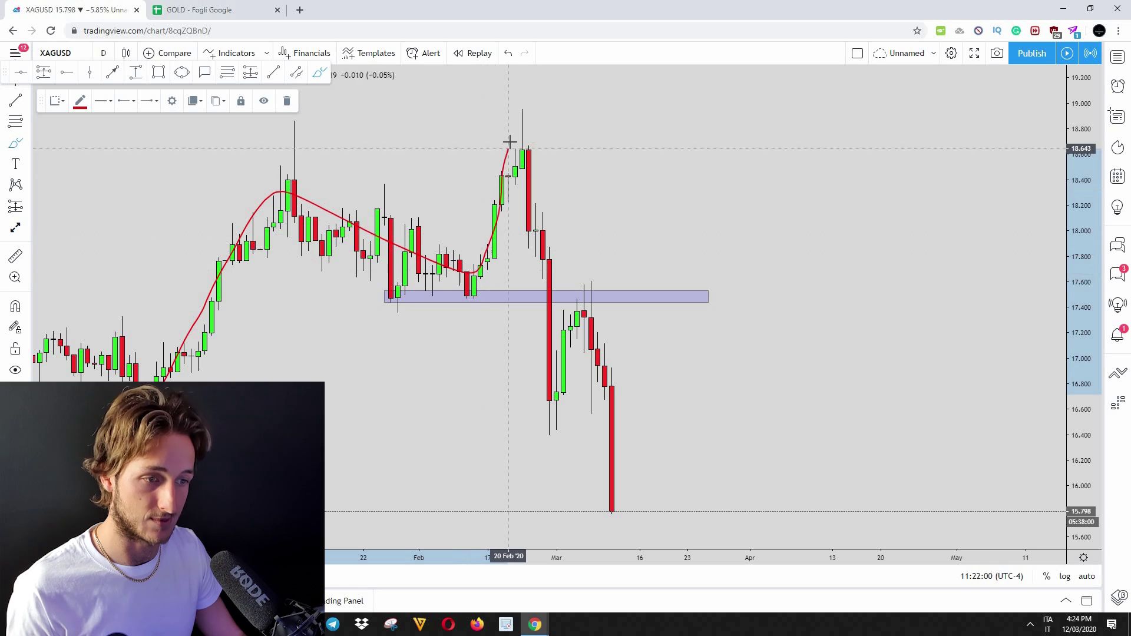
pyautogui.click(195, 10)
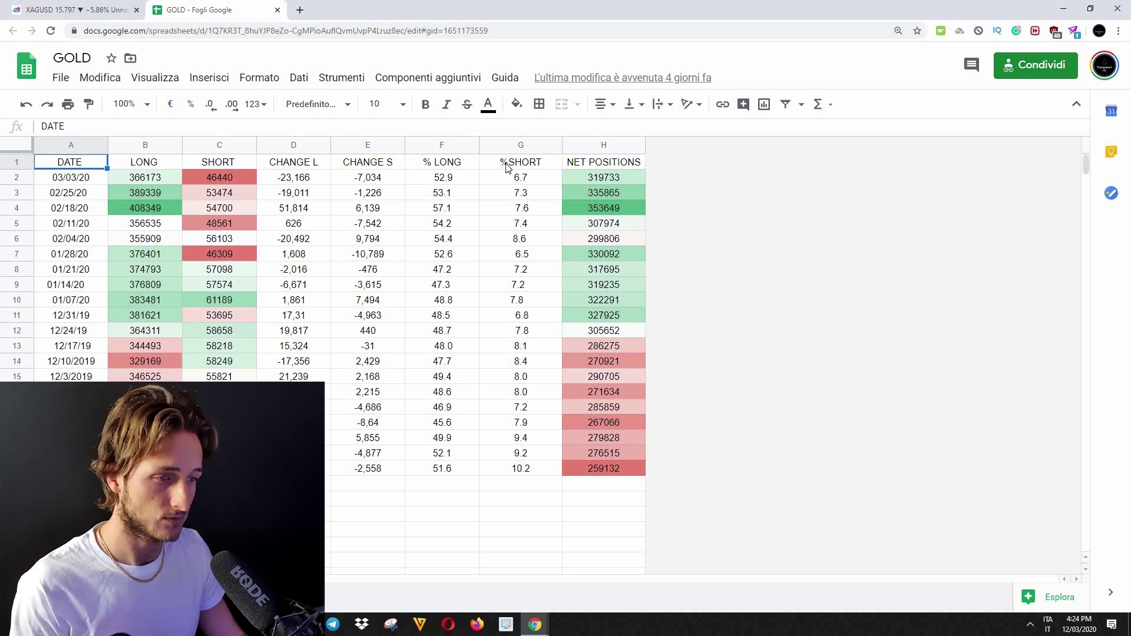
pyautogui.click(120, 8)
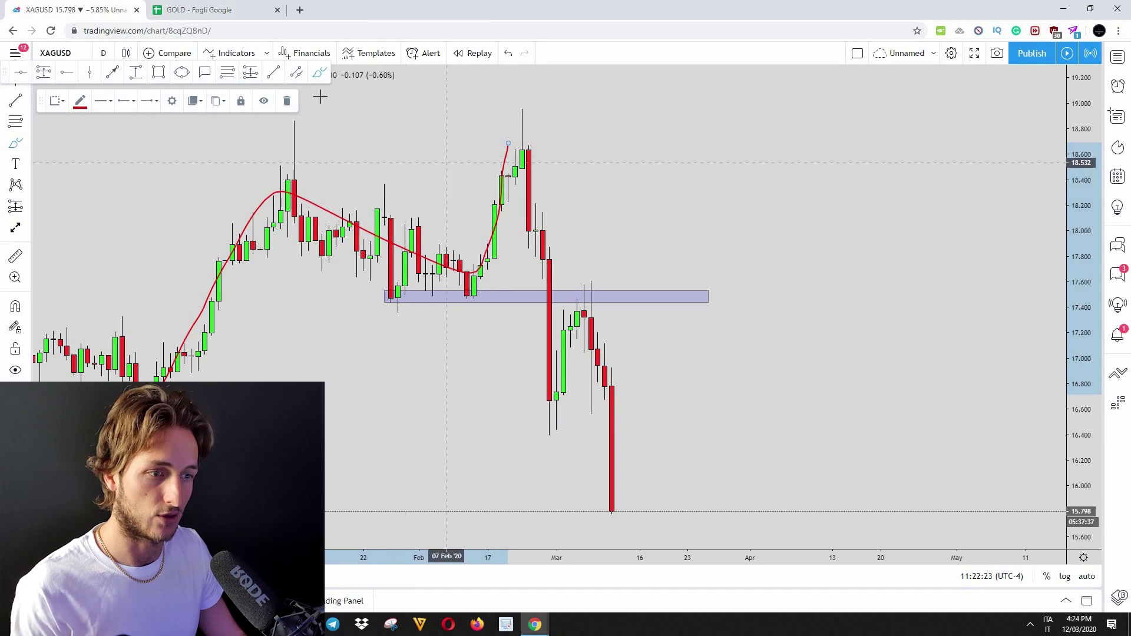
# - Trace the fall from the February high, the rebound to the zone and the March drop with the brush, and undo all swing strokes
pyautogui.moveTo(585, 287); pyautogui.dragTo(612, 487)
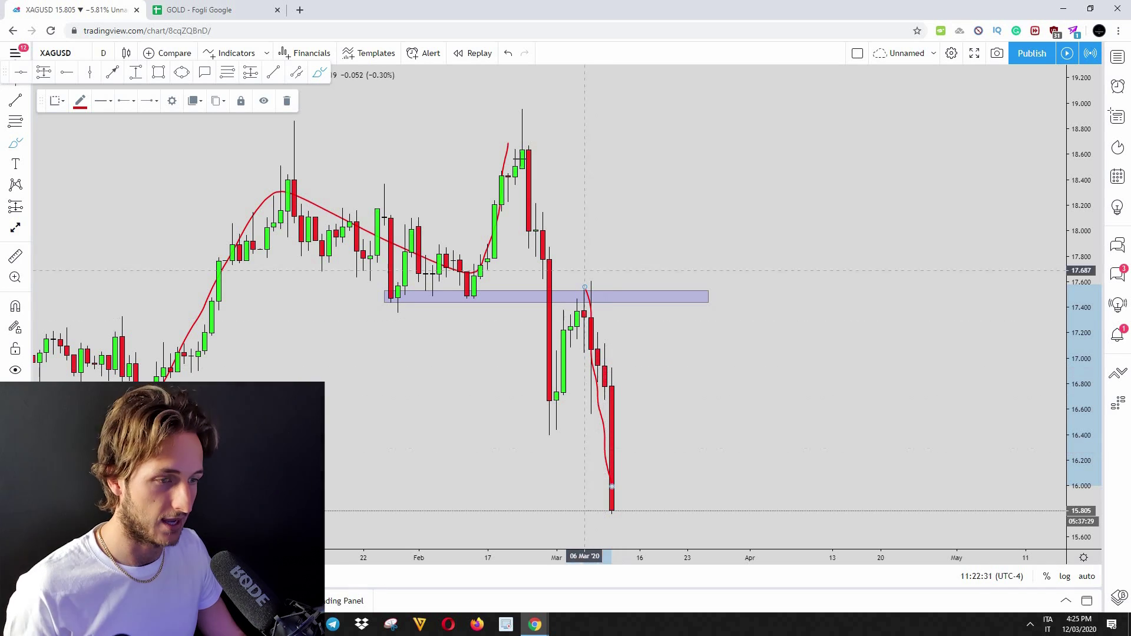
pyautogui.moveTo(521, 118); pyautogui.dragTo(556, 412)
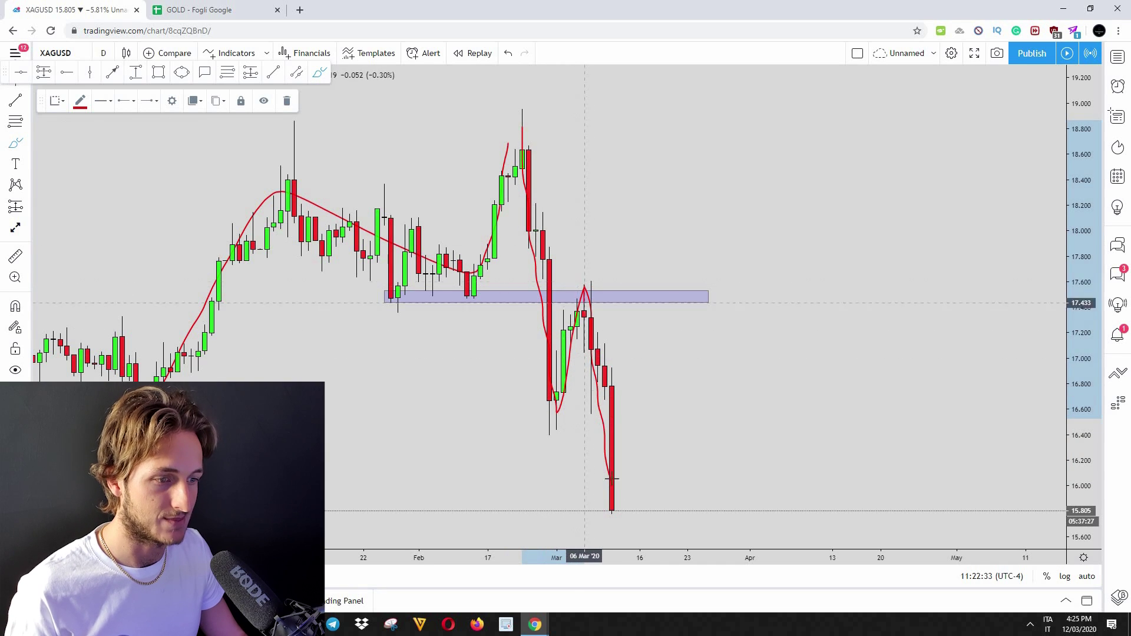
pyautogui.click(508, 53)
pyautogui.click(508, 53)
pyautogui.click(508, 53)
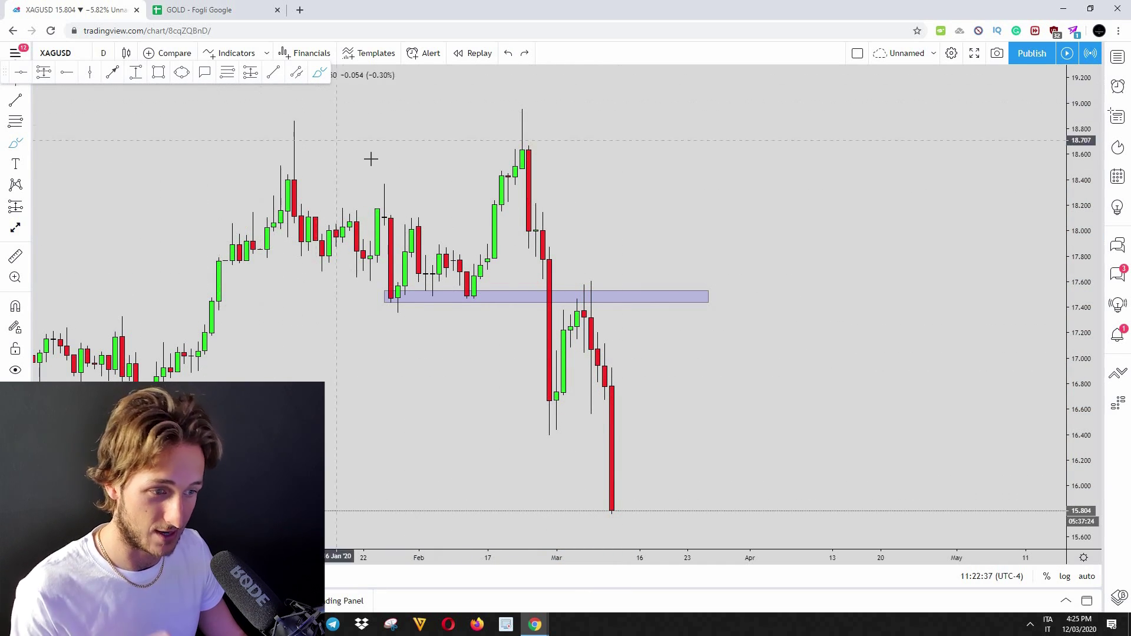
# - Circle the 9 March candle at the resistance zone with the brush and delete the stroke
pyautogui.moveTo(598, 288); pyautogui.dragTo(585, 304)
pyautogui.moveTo(585, 337)
pyautogui.mouseDown()
pyautogui.moveTo(589, 420)
pyautogui.moveTo(598, 350)
pyautogui.mouseUp()
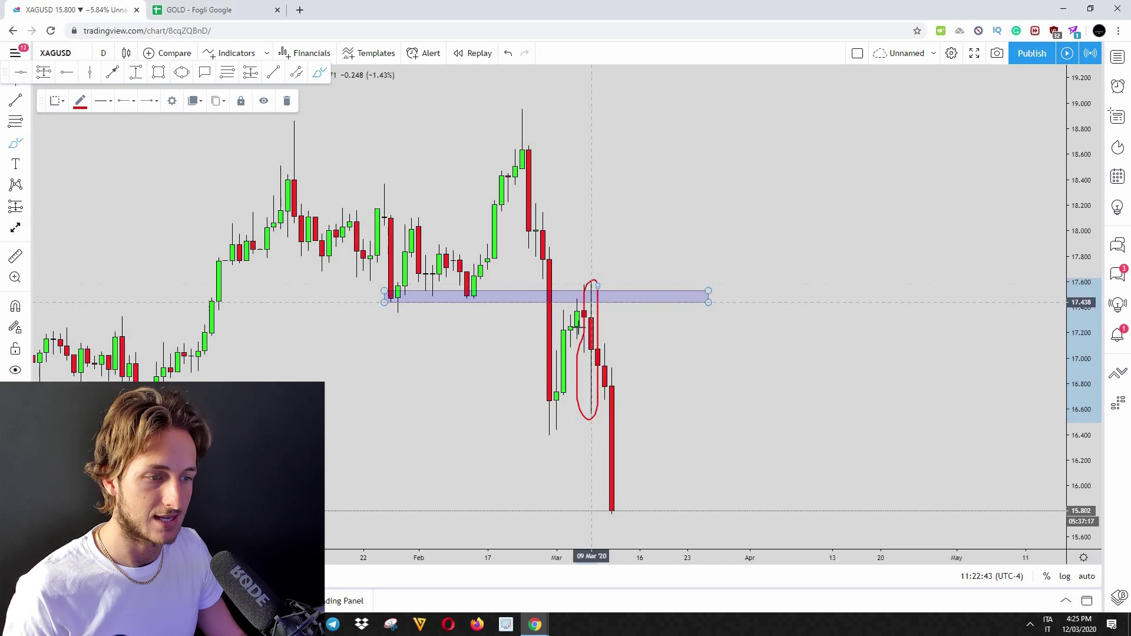
pyautogui.click(287, 101)
# - Draw two rectangles as candle bodies from about 18.77 to 17.93 in the empty chart area, at 7–11 April and 14–18 April
pyautogui.click(157, 78)
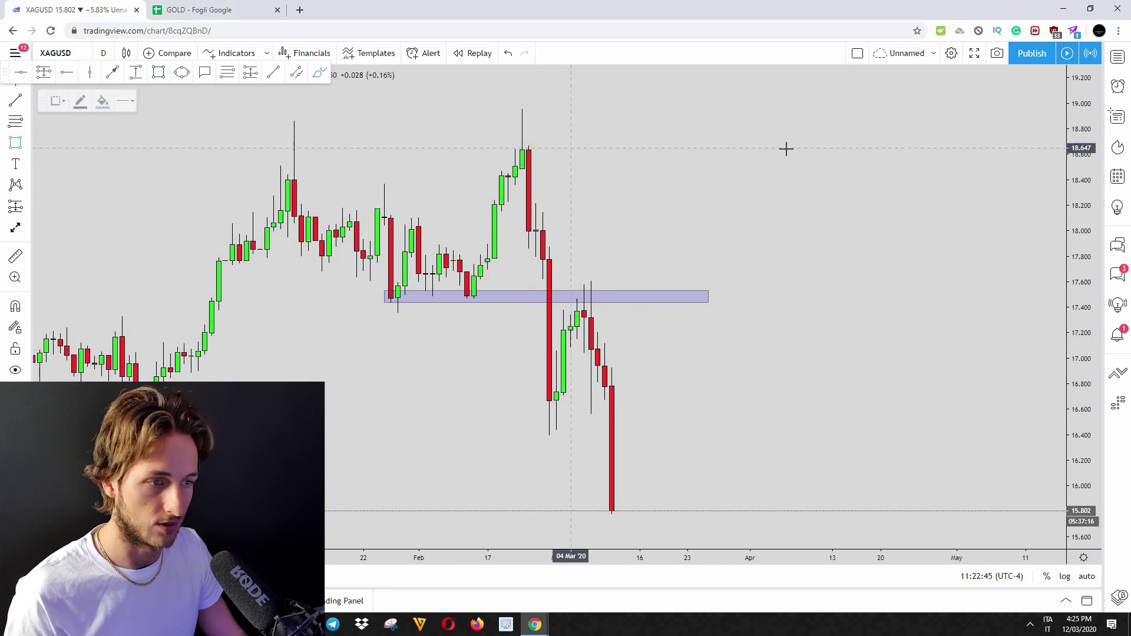
pyautogui.click(790, 132)
pyautogui.click(819, 240)
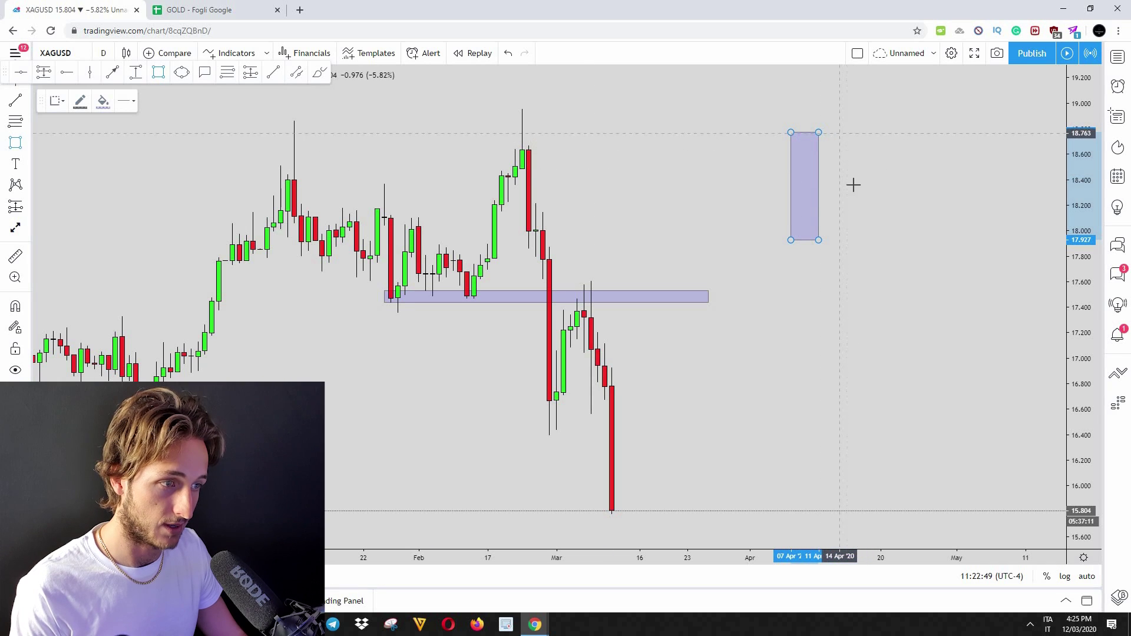
pyautogui.click(839, 134)
pyautogui.click(867, 229)
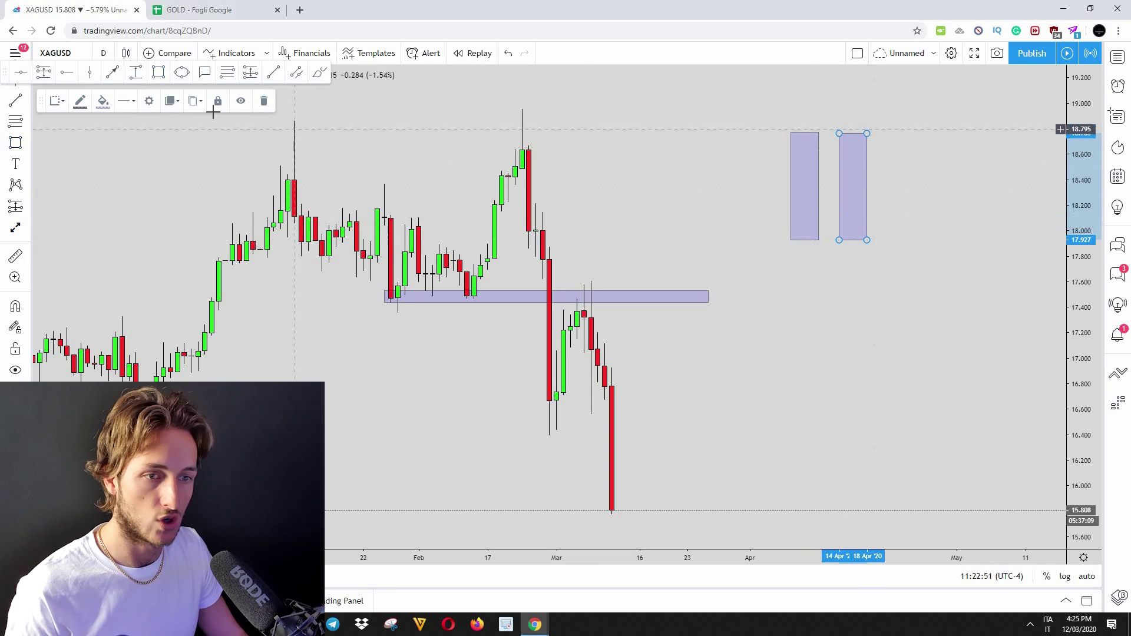
# - Fill the 14–18 April rectangle with red and the 7–11 April rectangle with green
pyautogui.click(104, 103)
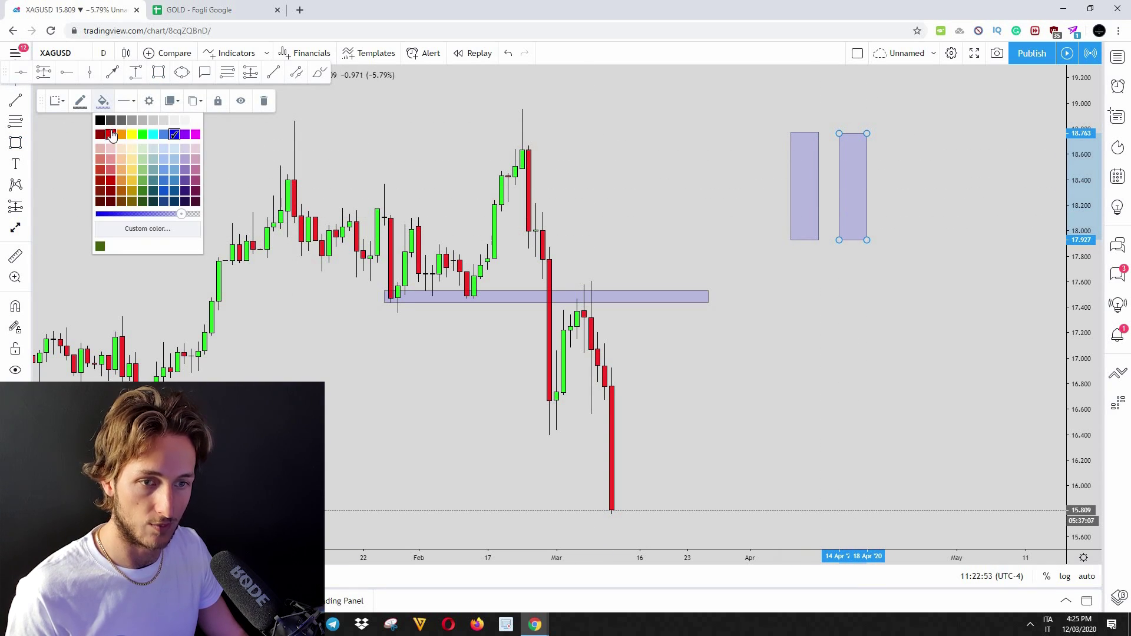
pyautogui.click(113, 135)
pyautogui.click(790, 167)
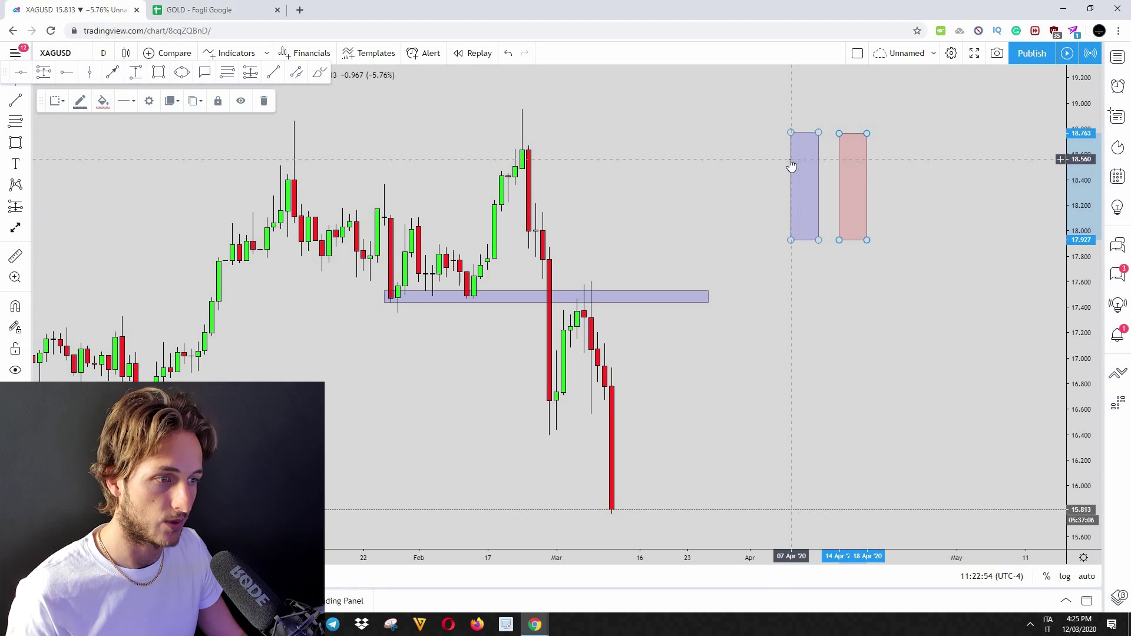
pyautogui.click(104, 100)
pyautogui.click(566, 196)
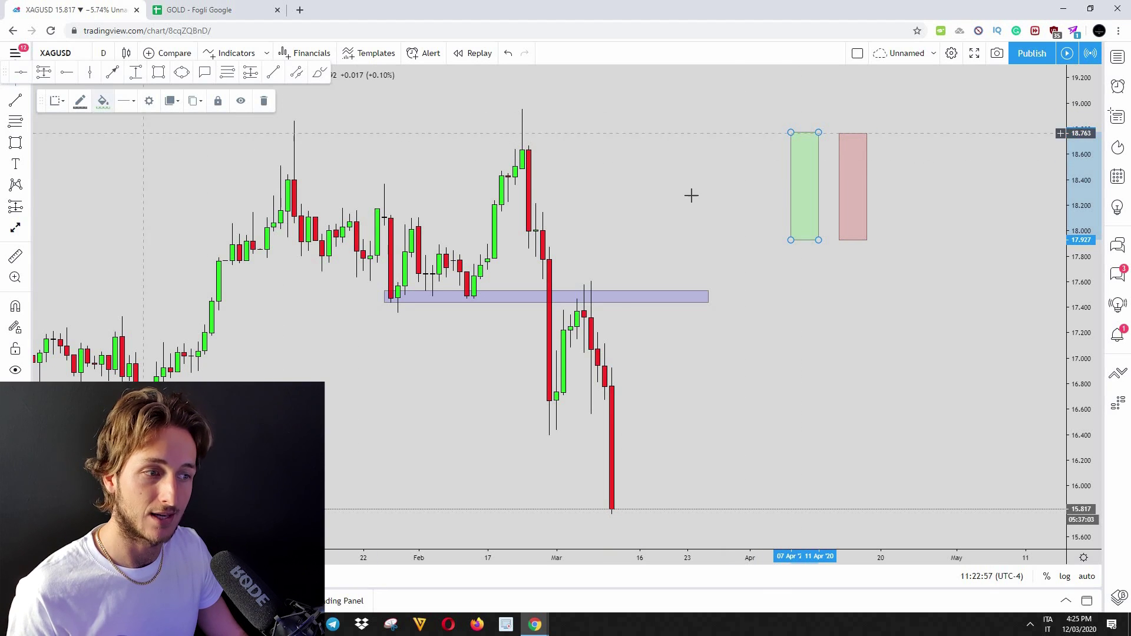
# - Draw a vertical trend line as the red body's lower wick, from 17.927 down to about 16.98
pyautogui.moveTo(696, 141); pyautogui.dragTo(681, 191)
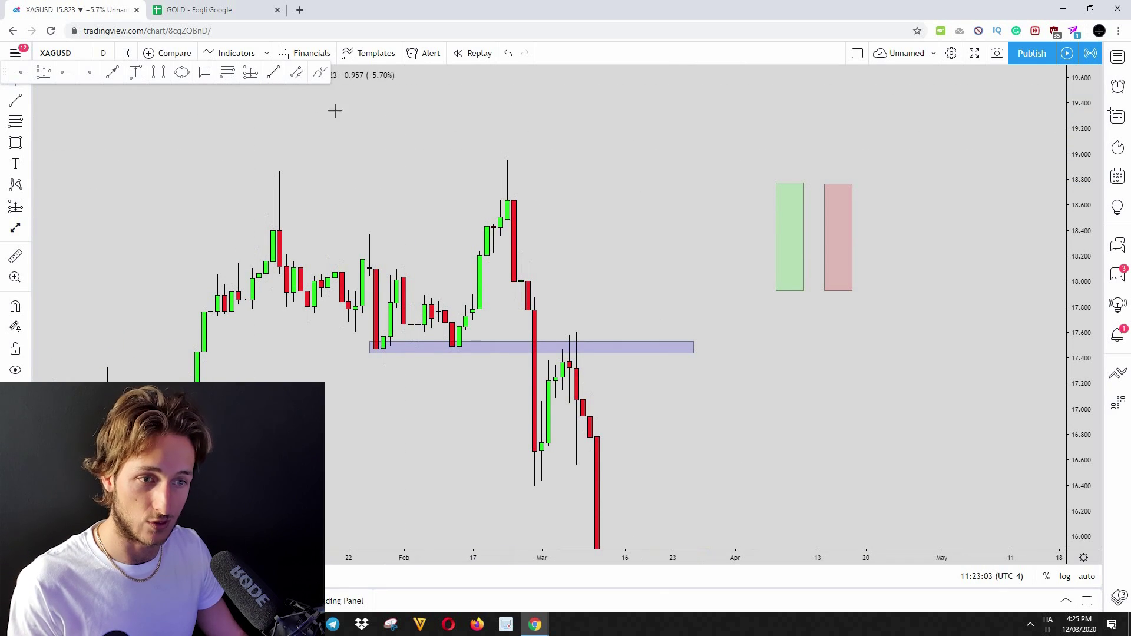
pyautogui.hotkey('alt', 't')
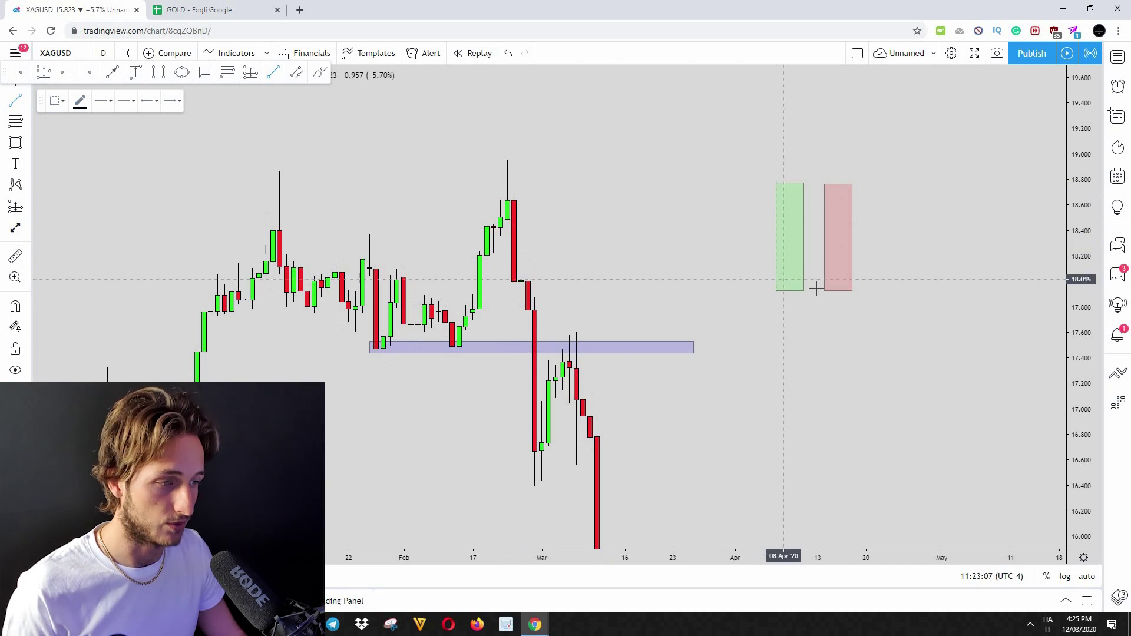
pyautogui.click(838, 291)
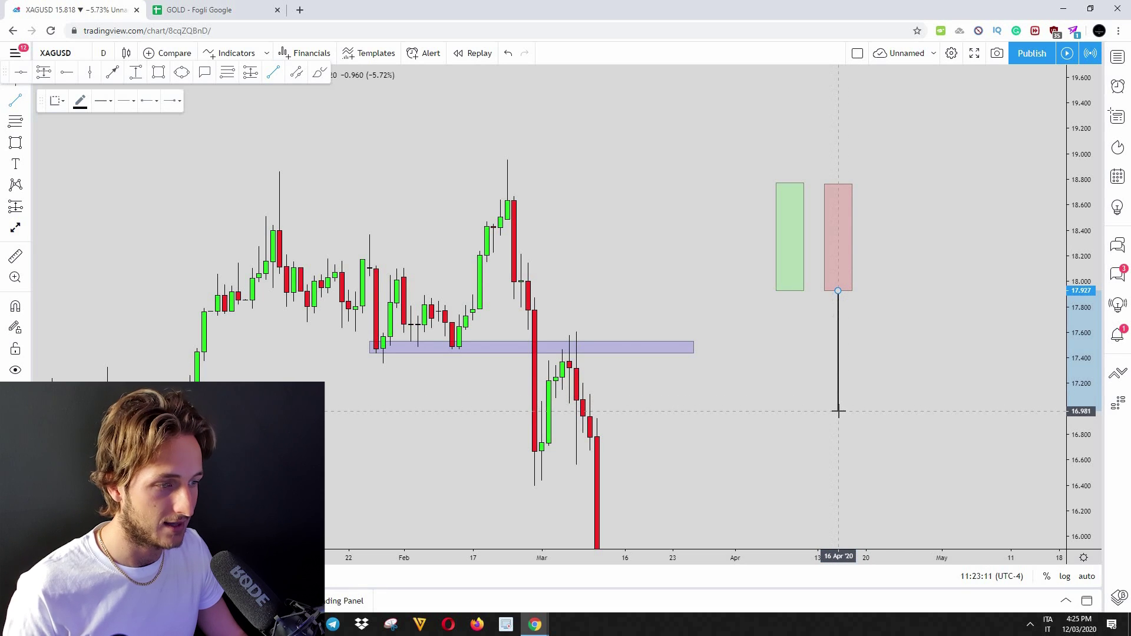
pyautogui.click(838, 409)
pyautogui.click(365, 130)
# - Draw a vertical trend line as the green body's upper wick, from 18.767 up to about 19.63
pyautogui.click(273, 72)
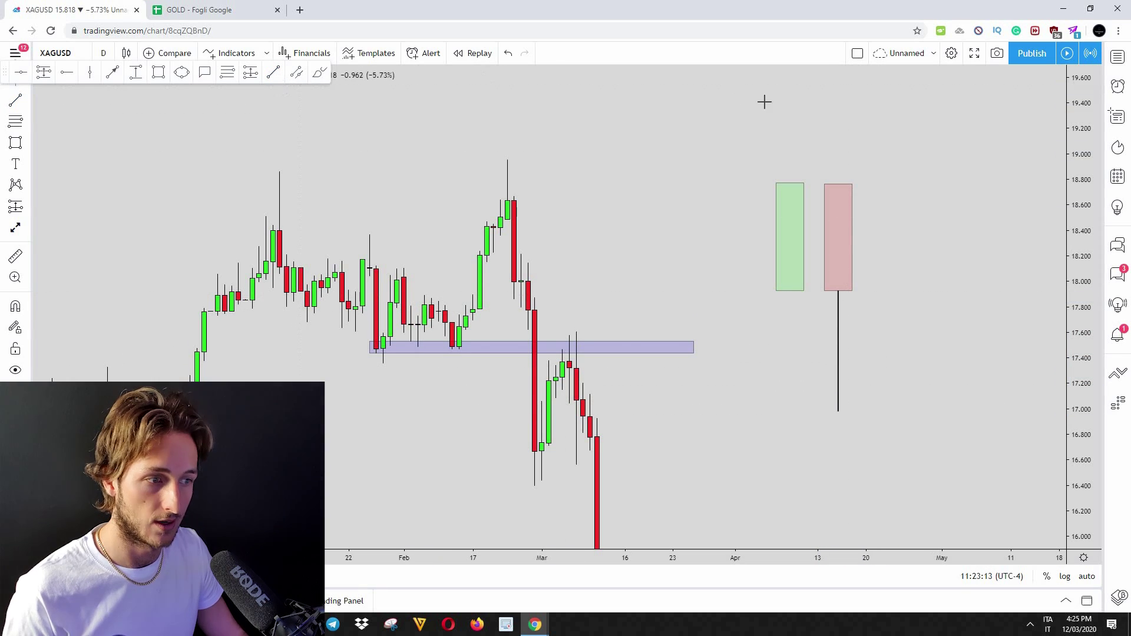
pyautogui.click(790, 183)
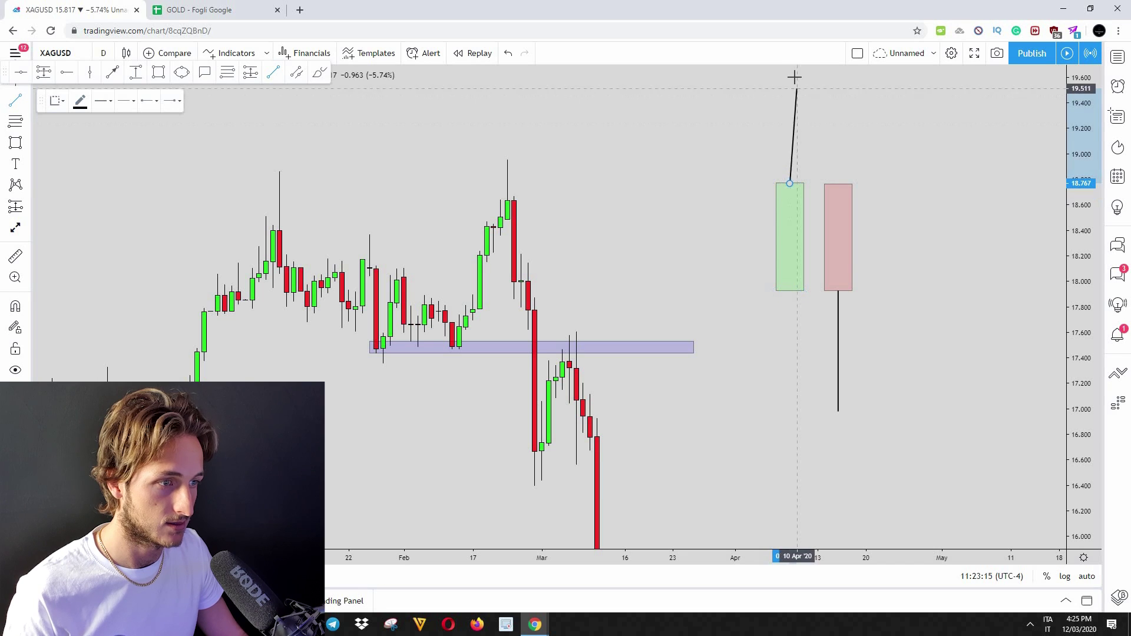
pyautogui.click(790, 74)
pyautogui.click(864, 155)
# - Mark over the example candles' upper and lower wicks with the brush and undo the strokes
pyautogui.moveTo(865, 154); pyautogui.dragTo(847, 192)
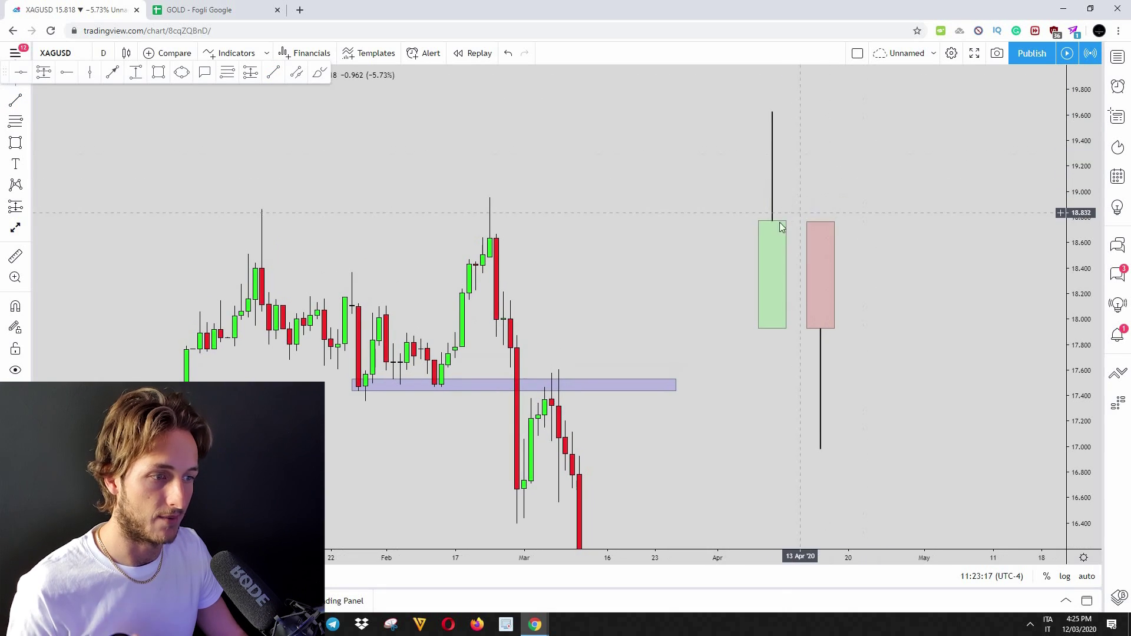
pyautogui.hotkey('alt', 'shift', 'b')
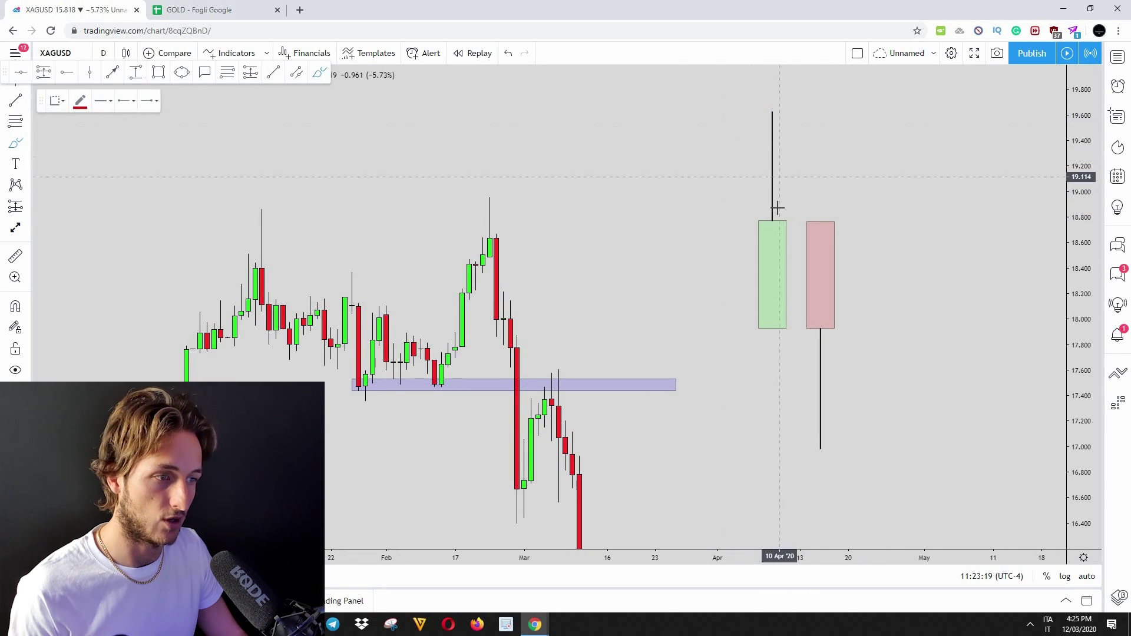
pyautogui.moveTo(772, 87); pyautogui.dragTo(779, 208)
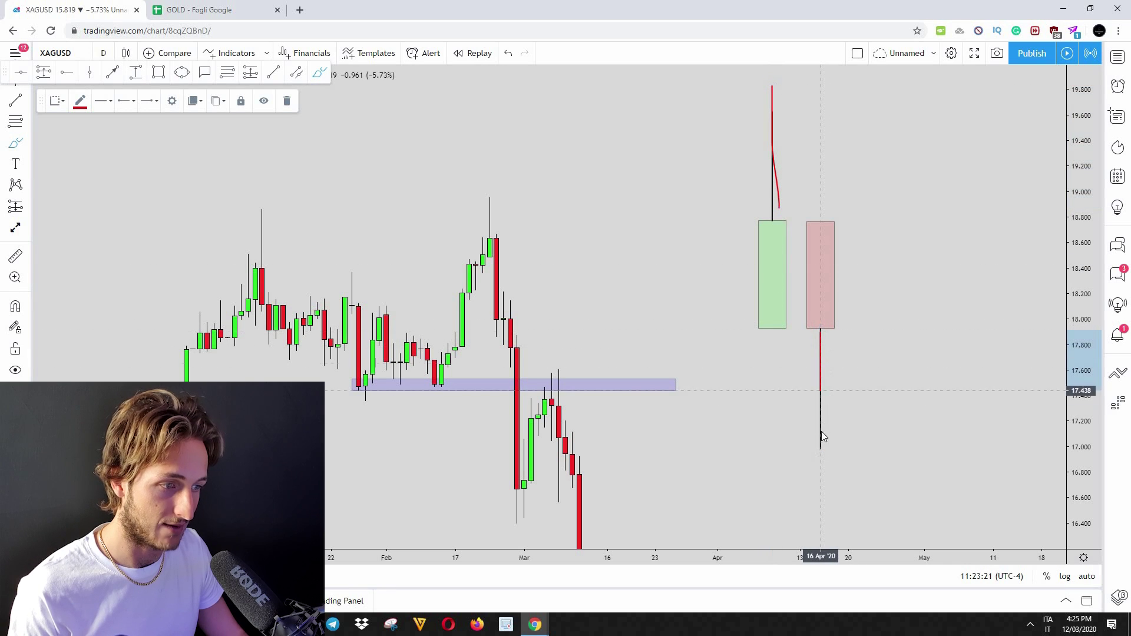
pyautogui.click(508, 53)
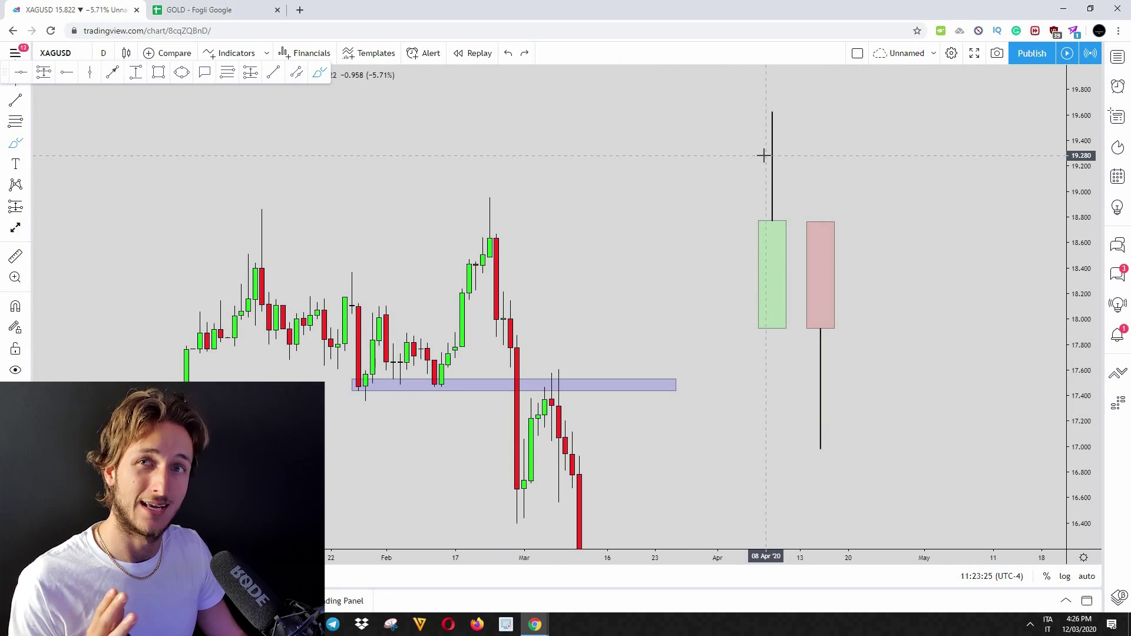
# - Draw brush lines alongside the green candle's upper wick and the red candle's lower wick, and undo them
pyautogui.click(787, 224)
pyautogui.moveTo(793, 223); pyautogui.dragTo(793, 113)
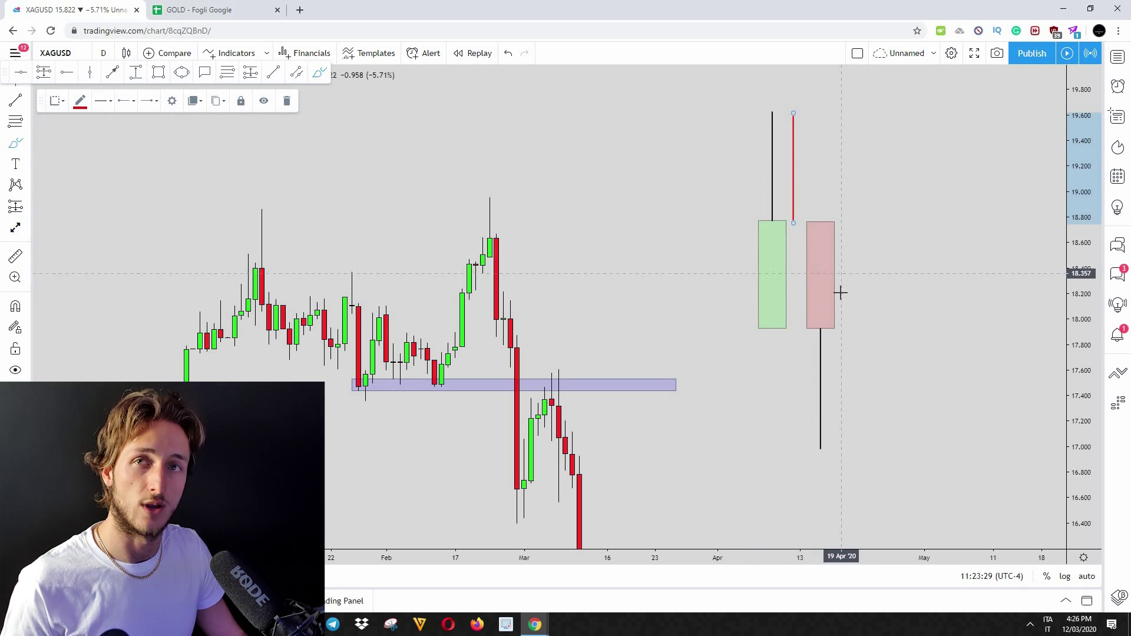
pyautogui.moveTo(841, 325); pyautogui.dragTo(849, 438)
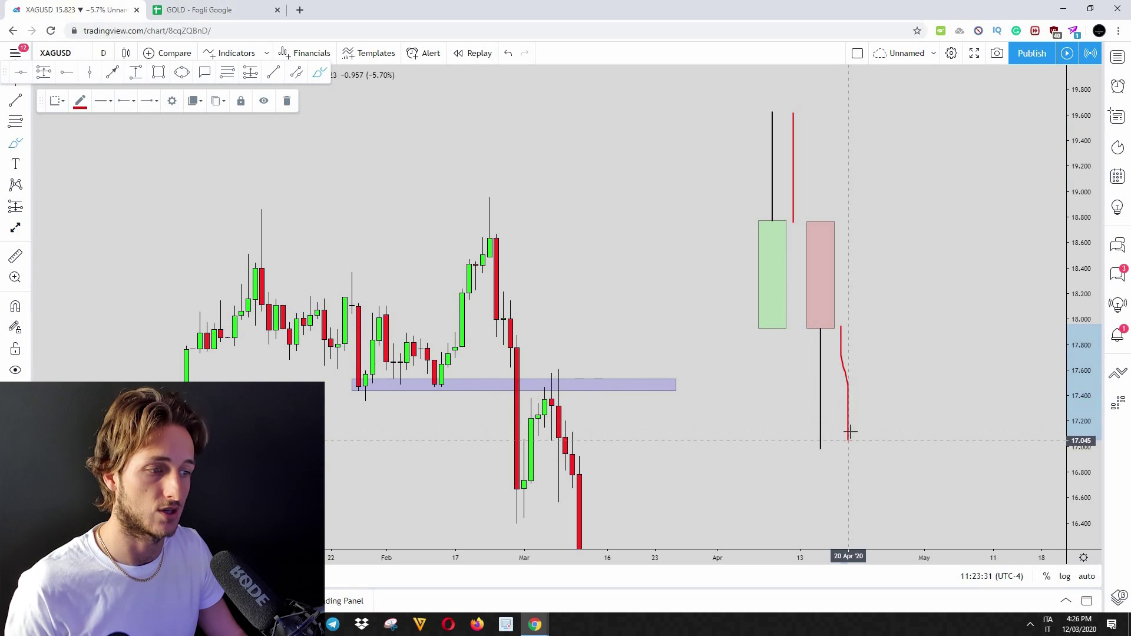
pyautogui.click(510, 58)
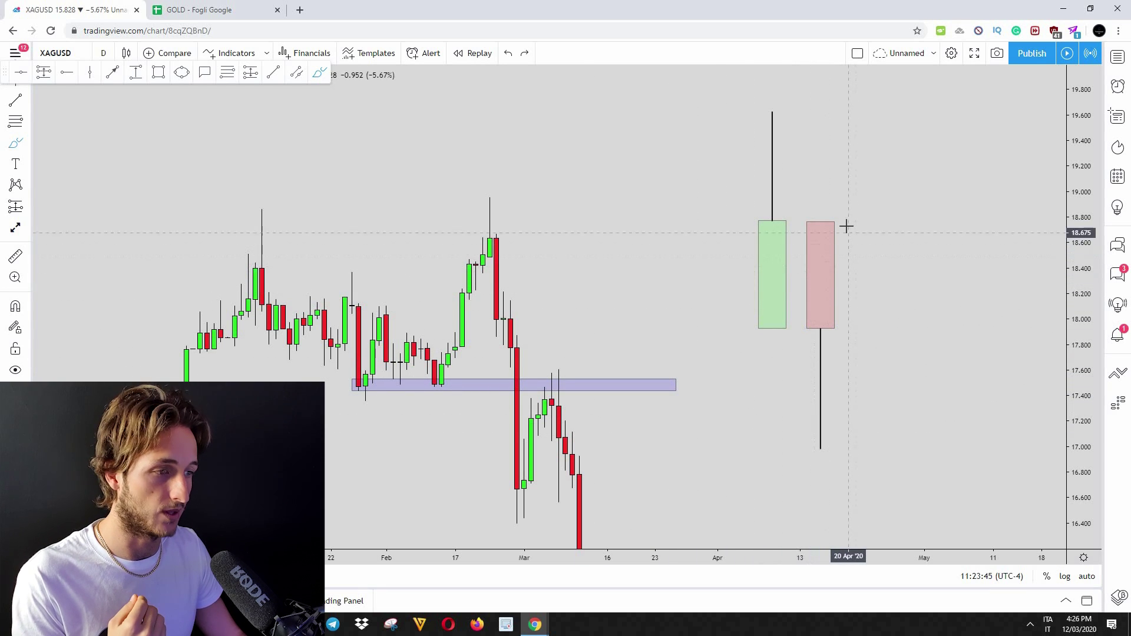
# - Trace a price path beside the red candle: down to the wick low, back up to the body's close, and down to about 16.4
pyautogui.moveTo(848, 223)
pyautogui.mouseDown()
pyautogui.moveTo(863, 447)
pyautogui.moveTo(898, 329)
pyautogui.mouseUp()
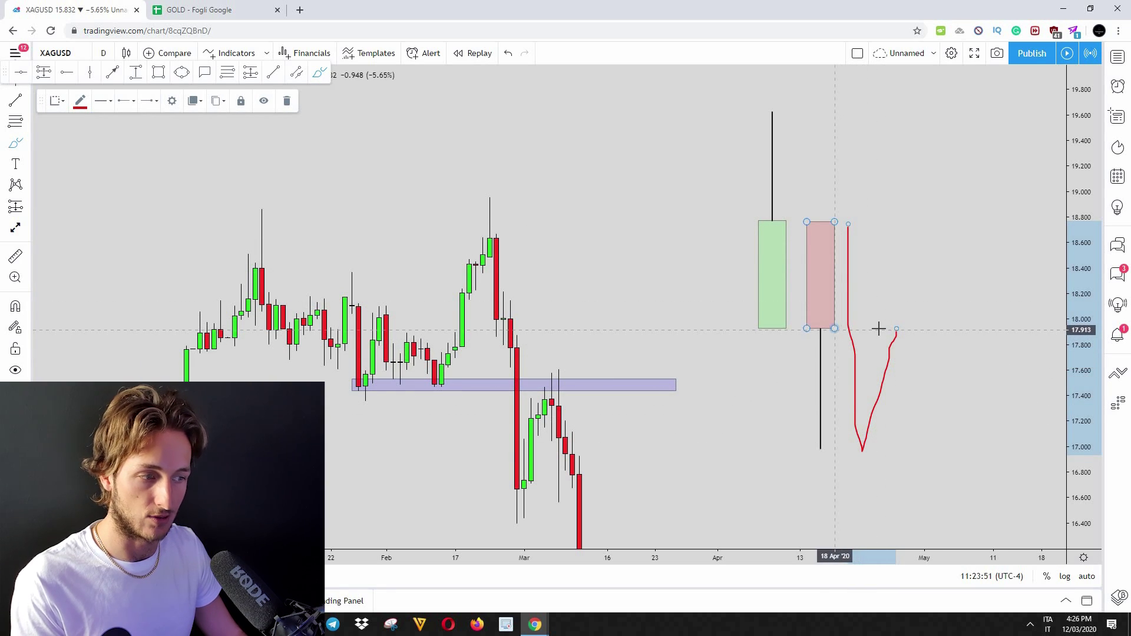
pyautogui.click(899, 328)
pyautogui.moveTo(899, 353); pyautogui.dragTo(897, 526)
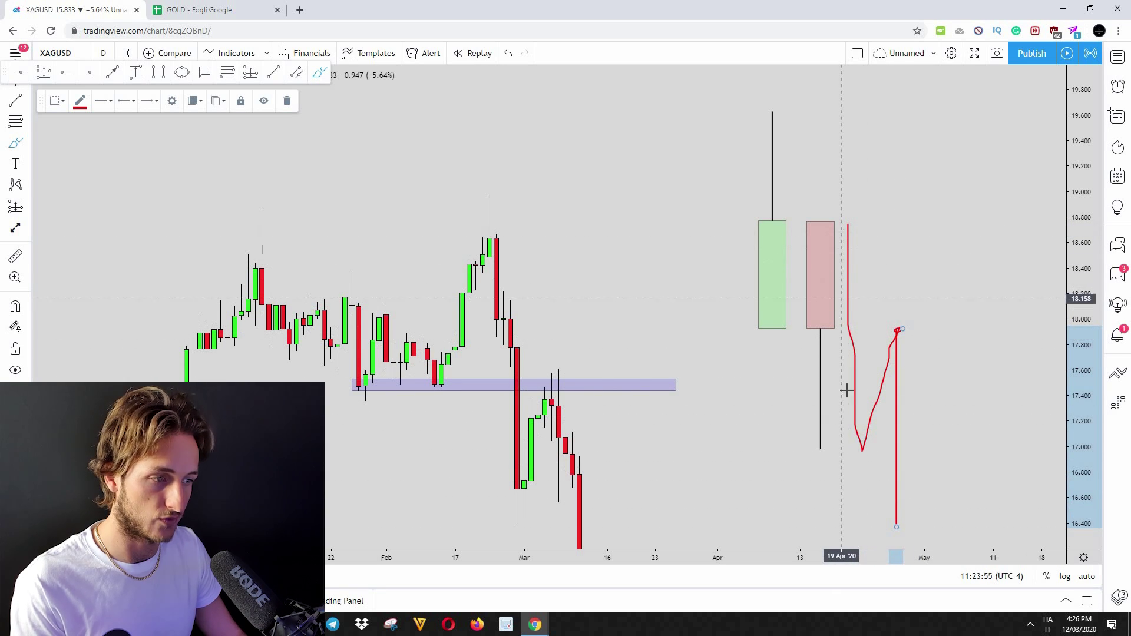
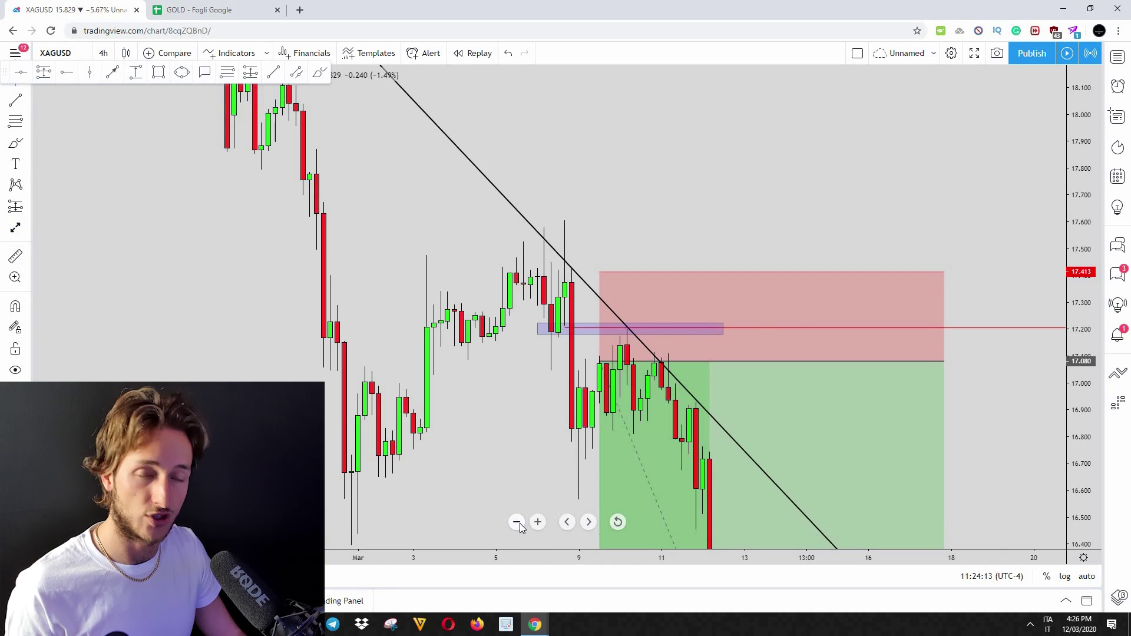
# - Mark the short position's entry at 17.080 on the 4-hour chart with the brush
pyautogui.moveTo(456, 385); pyautogui.dragTo(417, 341)
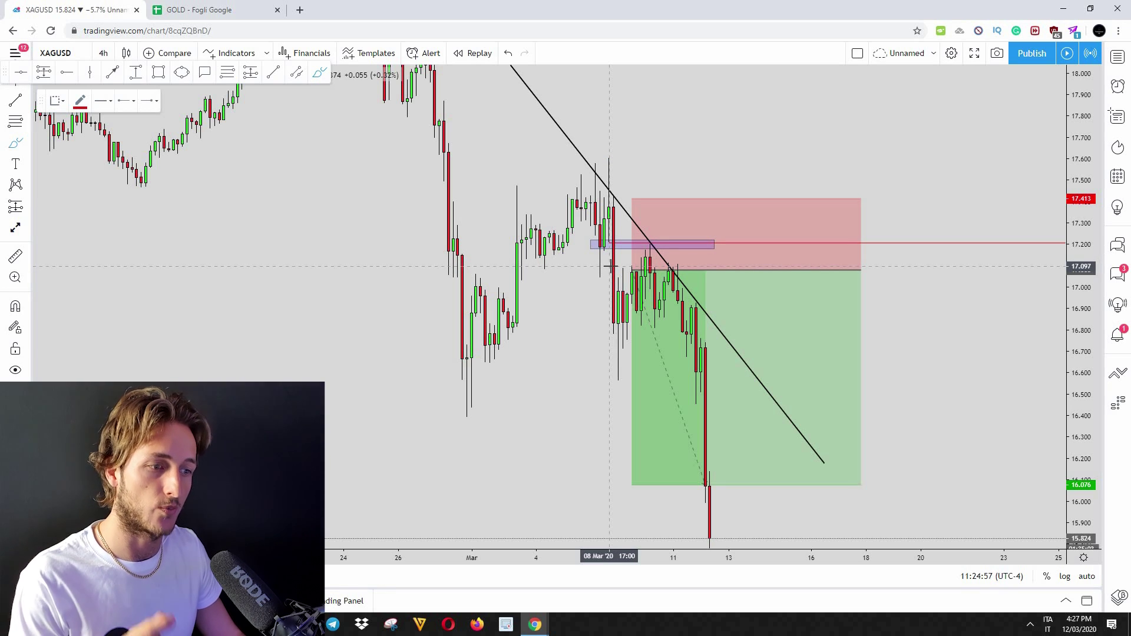
pyautogui.moveTo(610, 267); pyautogui.dragTo(627, 267)
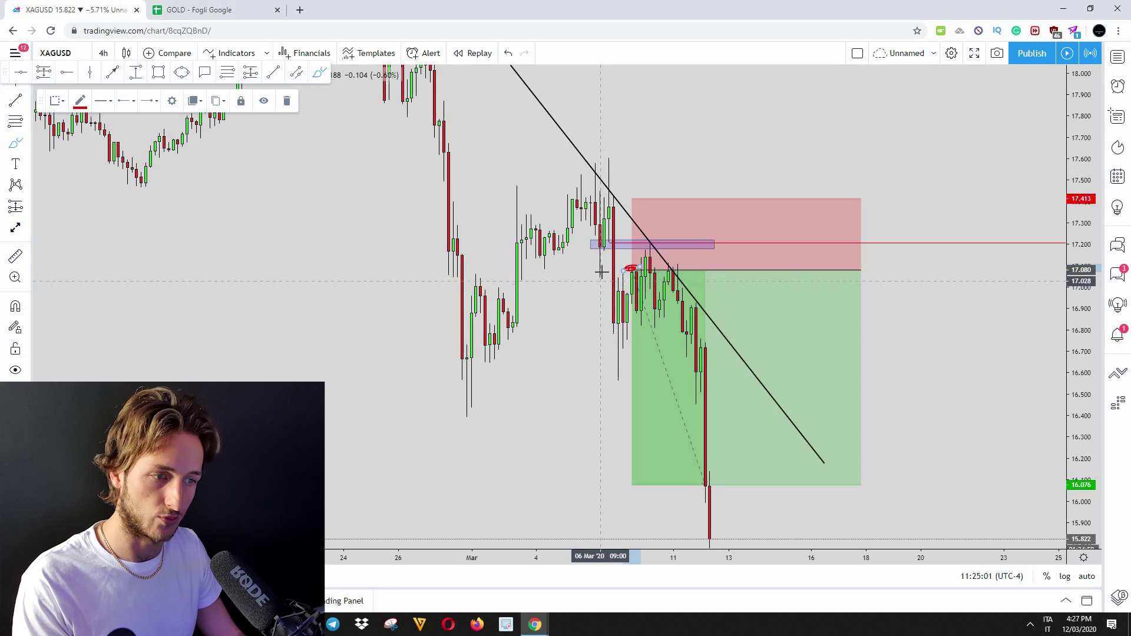
# - Mark the 10 March rejection, the resistance zone and the descending trendline with the brush, and undo those strokes
pyautogui.moveTo(643, 247); pyautogui.dragTo(653, 245)
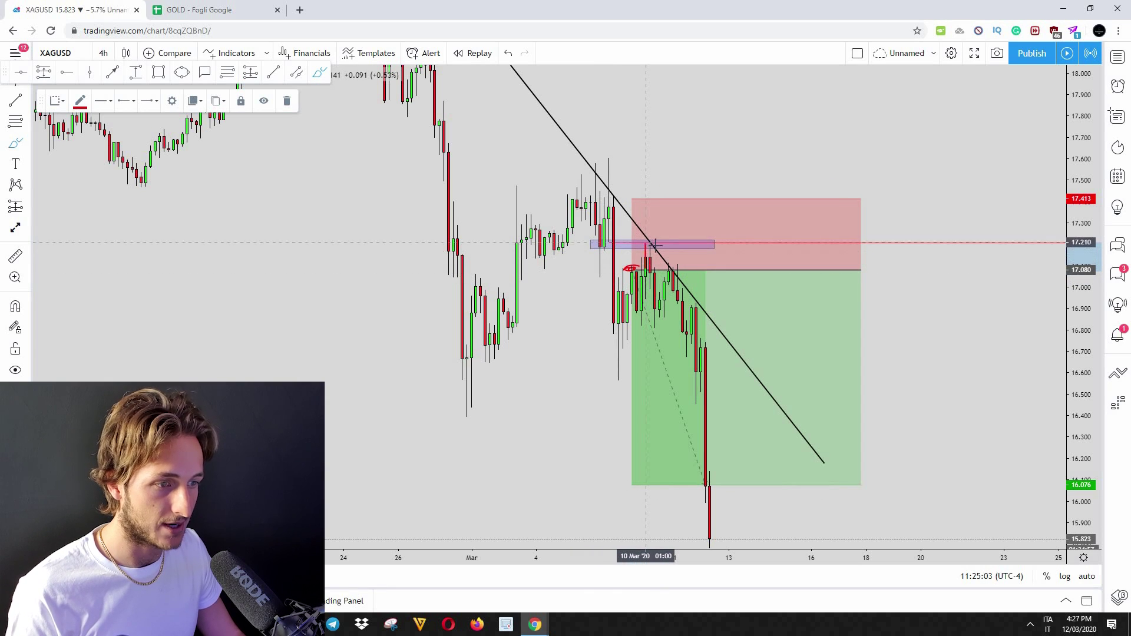
pyautogui.moveTo(602, 246); pyautogui.dragTo(682, 246)
pyautogui.moveTo(574, 152); pyautogui.dragTo(691, 276)
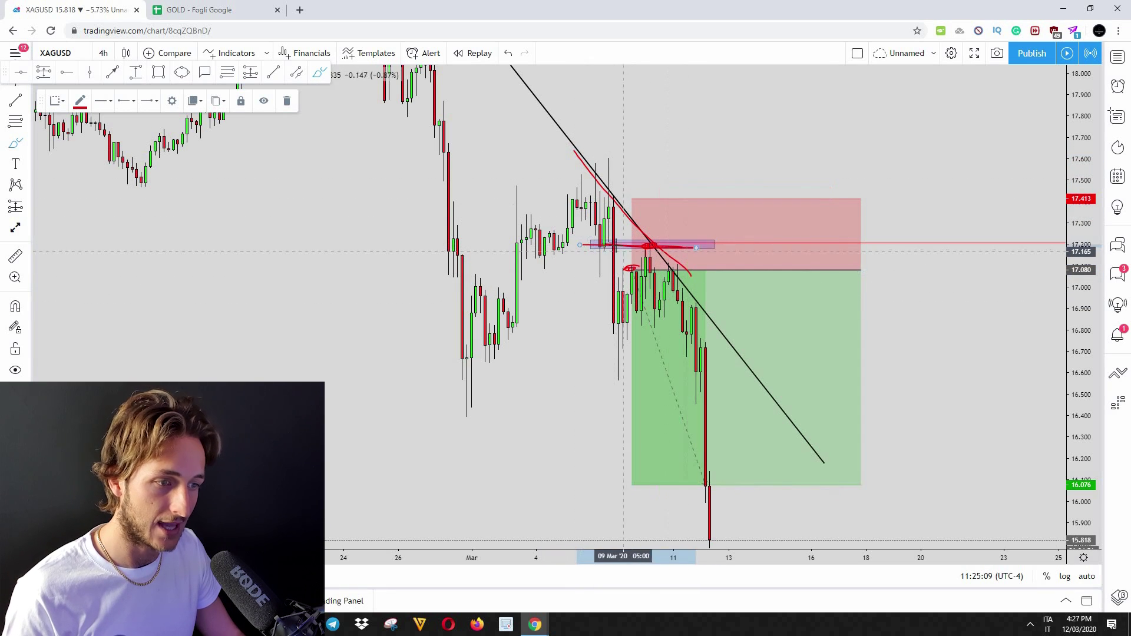
pyautogui.click(665, 245)
pyautogui.moveTo(666, 246); pyautogui.dragTo(656, 247)
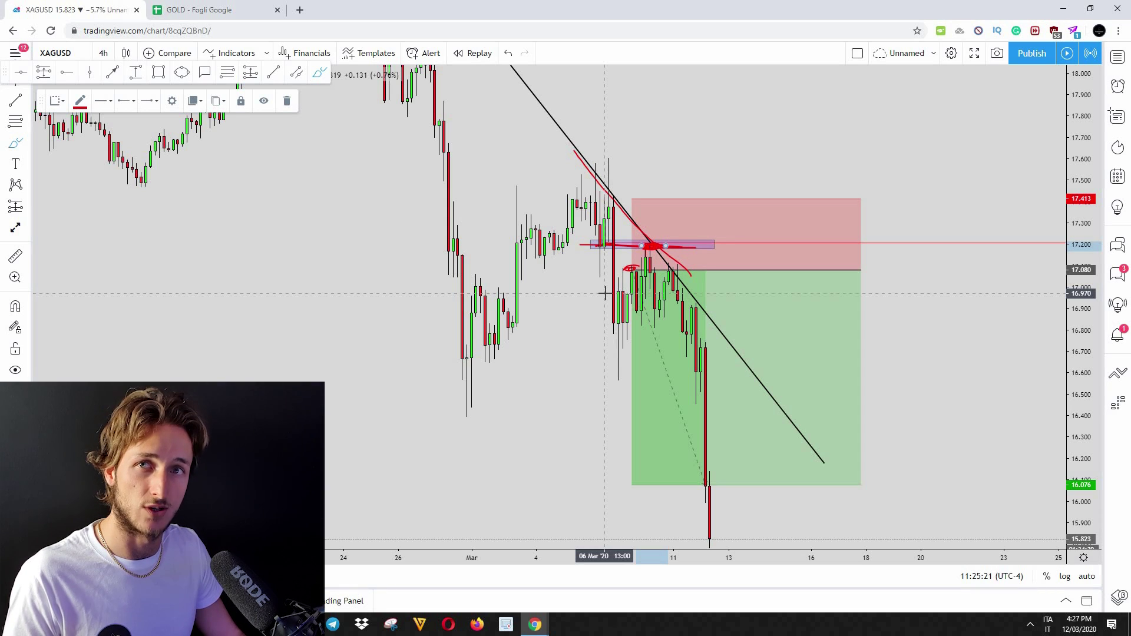
pyautogui.click(507, 53)
pyautogui.click(508, 53)
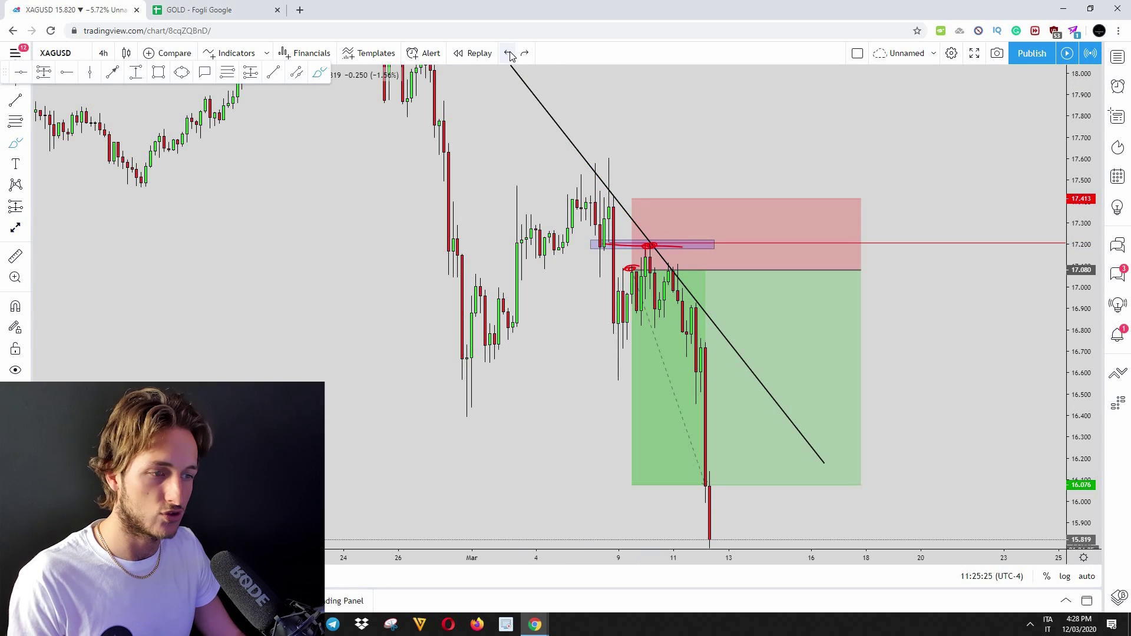
pyautogui.click(509, 54)
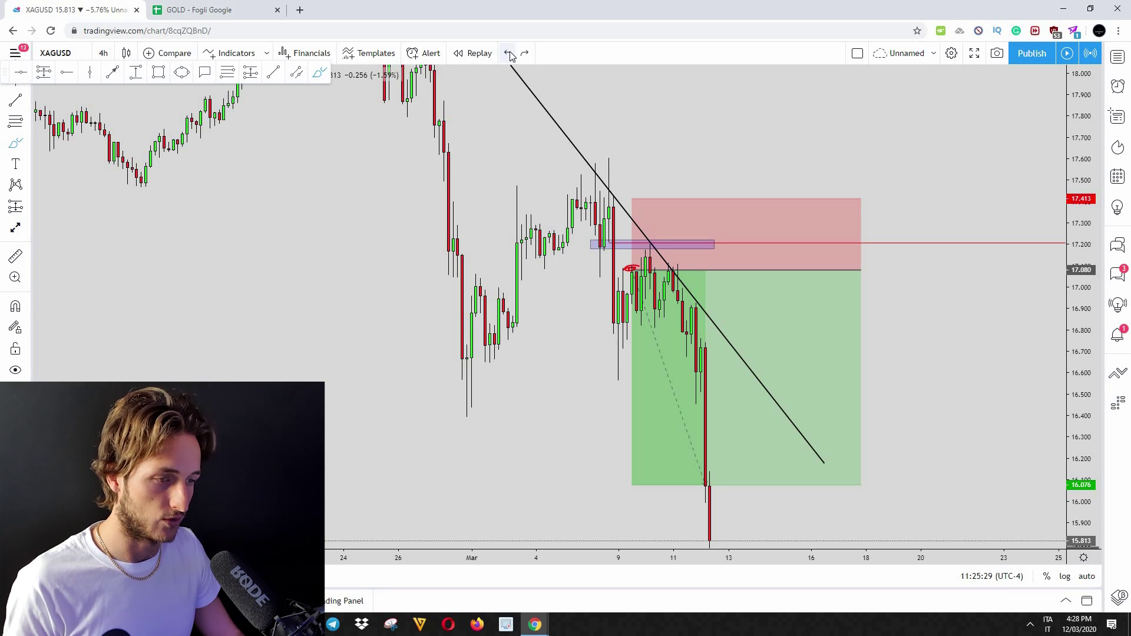
# - Trace the 10–11 March retest of the entry level and a fall to about 15.95 with the brush, and undo those strokes
pyautogui.moveTo(626, 270)
pyautogui.mouseDown()
pyautogui.moveTo(697, 270)
pyautogui.moveTo(650, 267)
pyautogui.moveTo(655, 322)
pyautogui.moveTo(673, 276)
pyautogui.mouseUp()
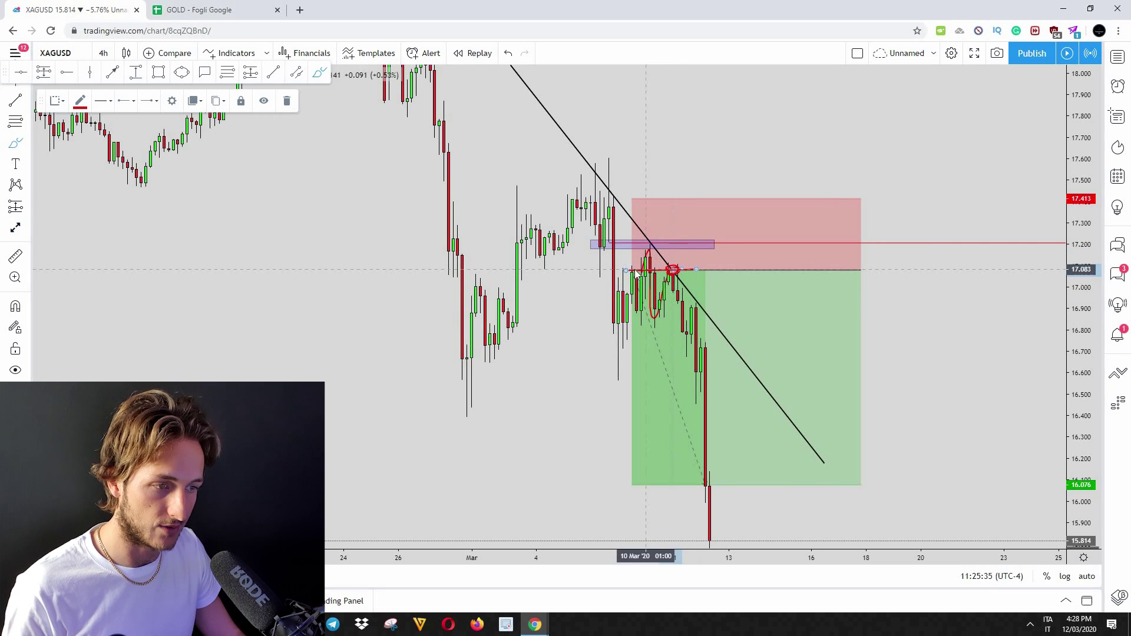
pyautogui.moveTo(675, 275); pyautogui.dragTo(811, 512)
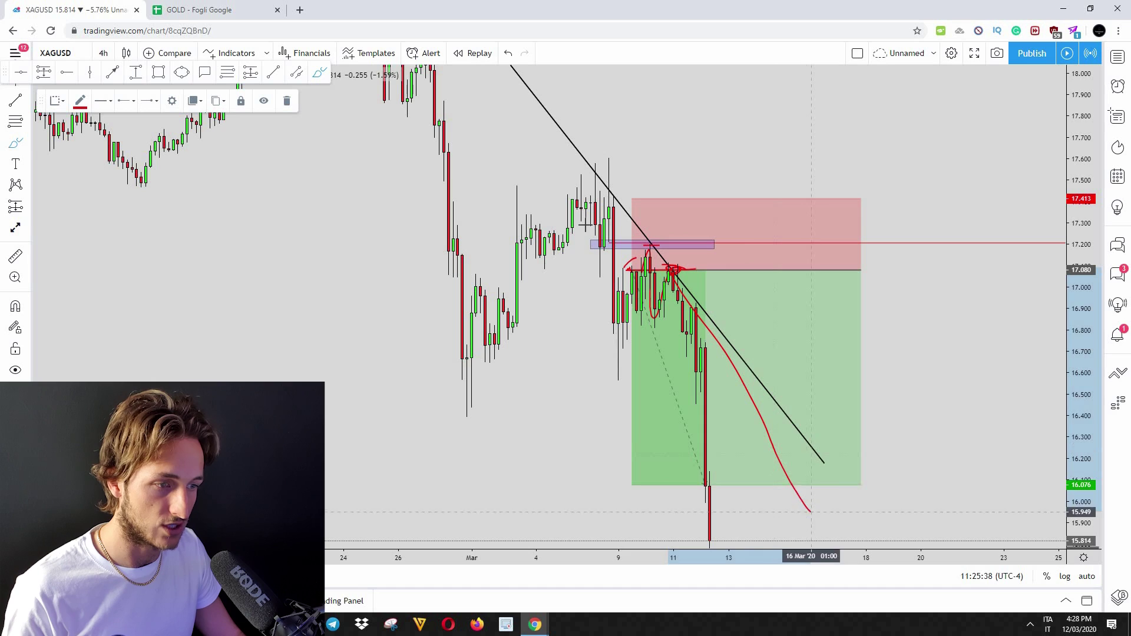
pyautogui.click(508, 55)
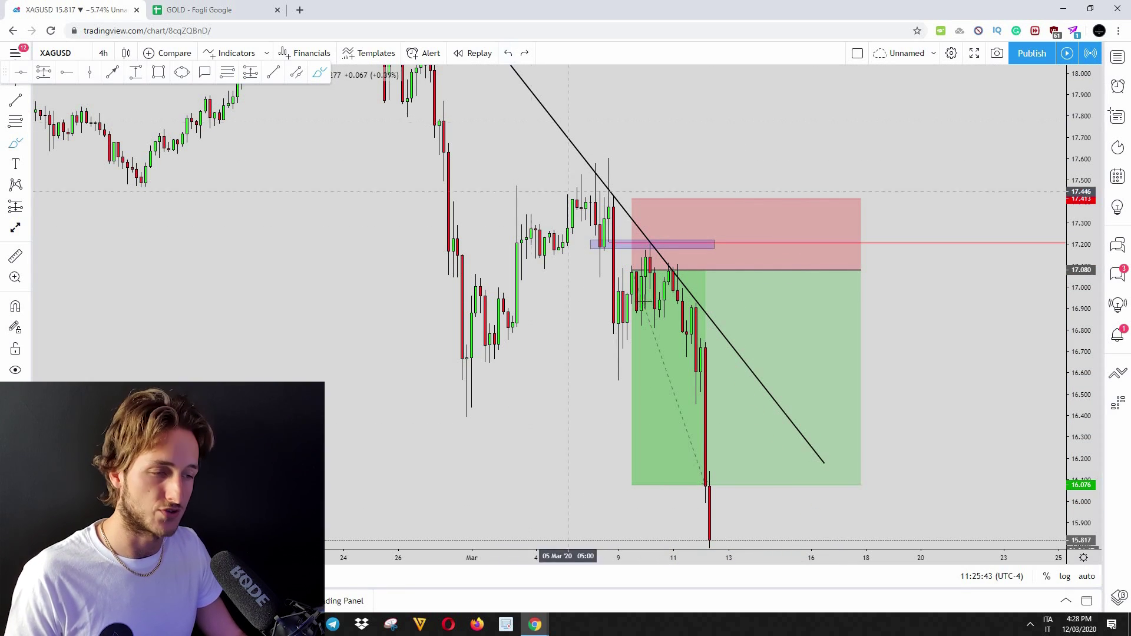
# - Trace the price drop from the short entry to the target with the brush, and underline the target level at about 16.1
pyautogui.moveTo(650, 272); pyautogui.dragTo(705, 478)
pyautogui.click(593, 463)
pyautogui.moveTo(593, 463)
pyautogui.mouseDown()
pyautogui.moveTo(561, 348)
pyautogui.moveTo(724, 365)
pyautogui.mouseUp()
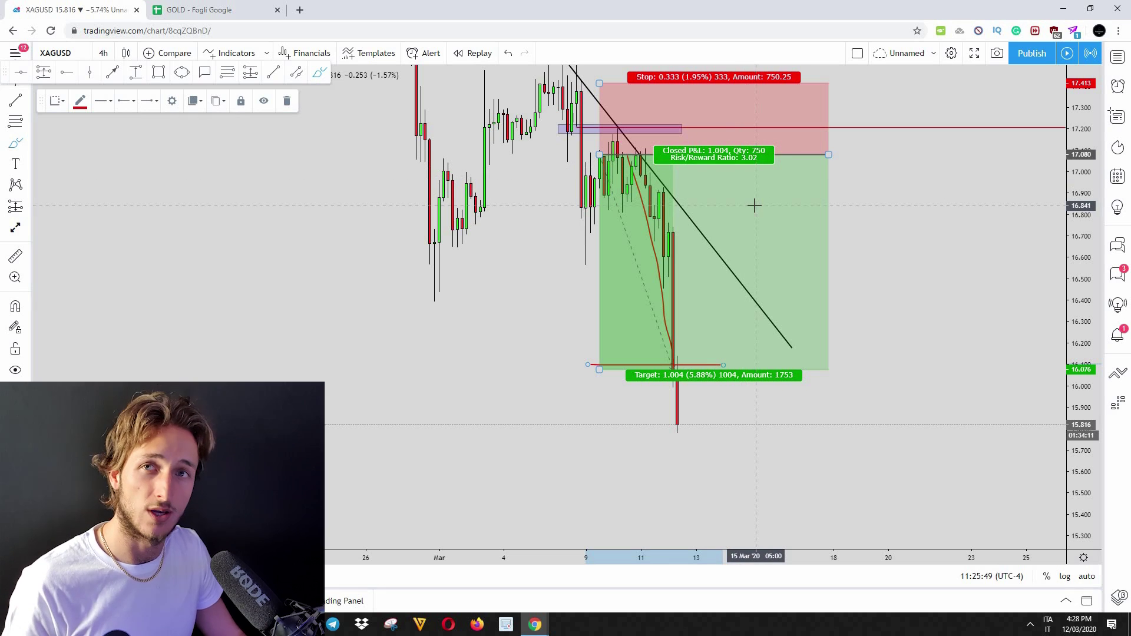
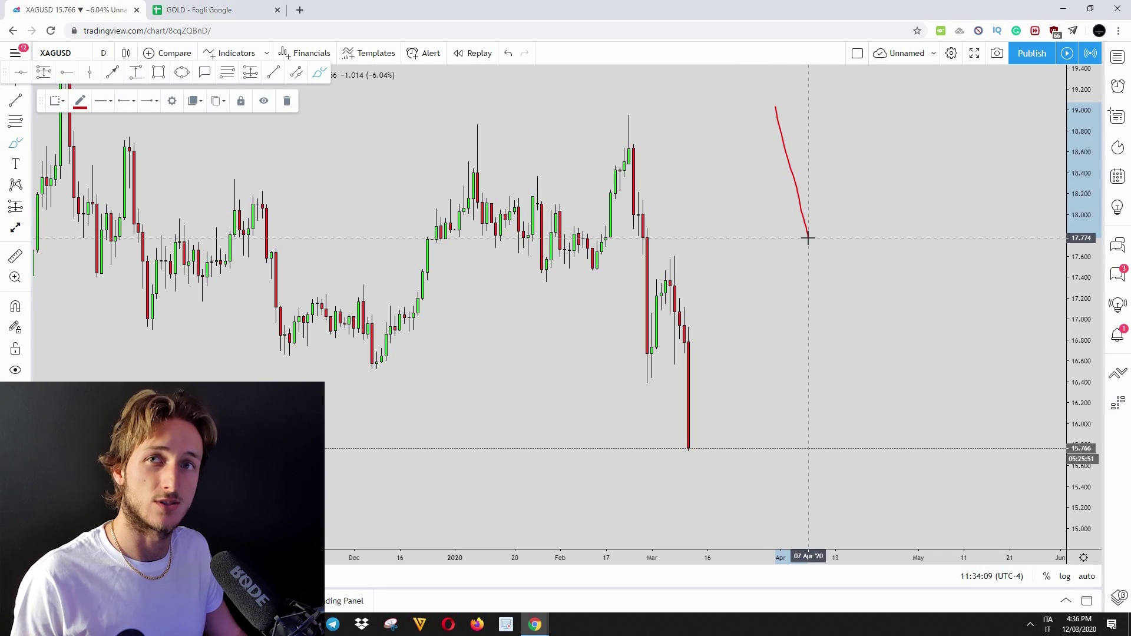
# - Switch to the GOLD Google Sheet to view the long and short positions, and return to the XAGUSD chart
pyautogui.click(223, 9)
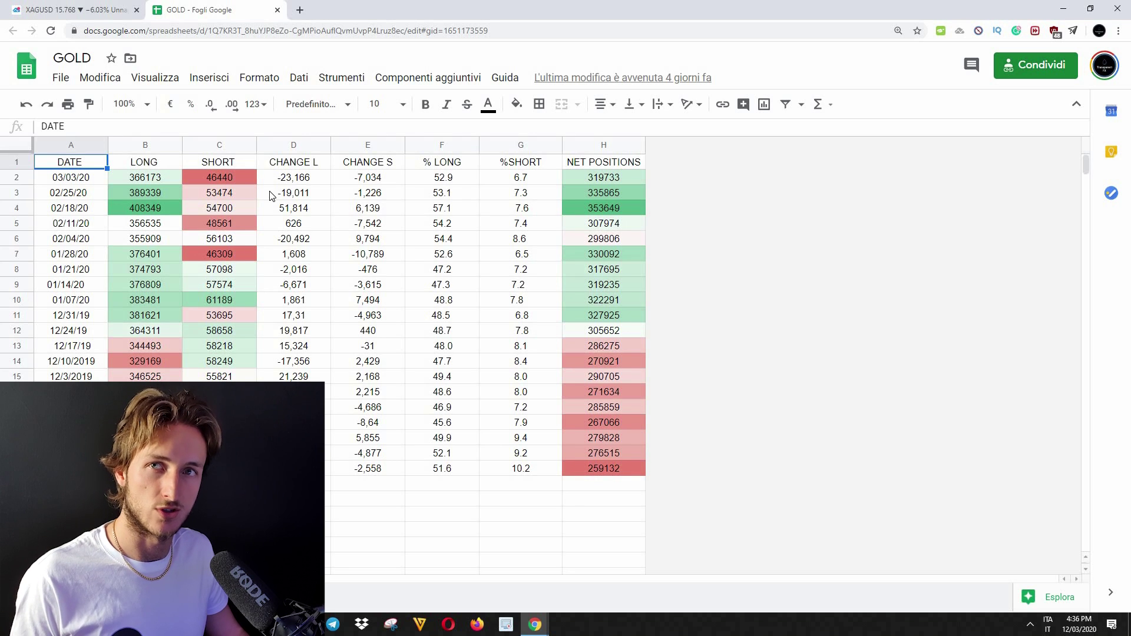
pyautogui.click(77, 10)
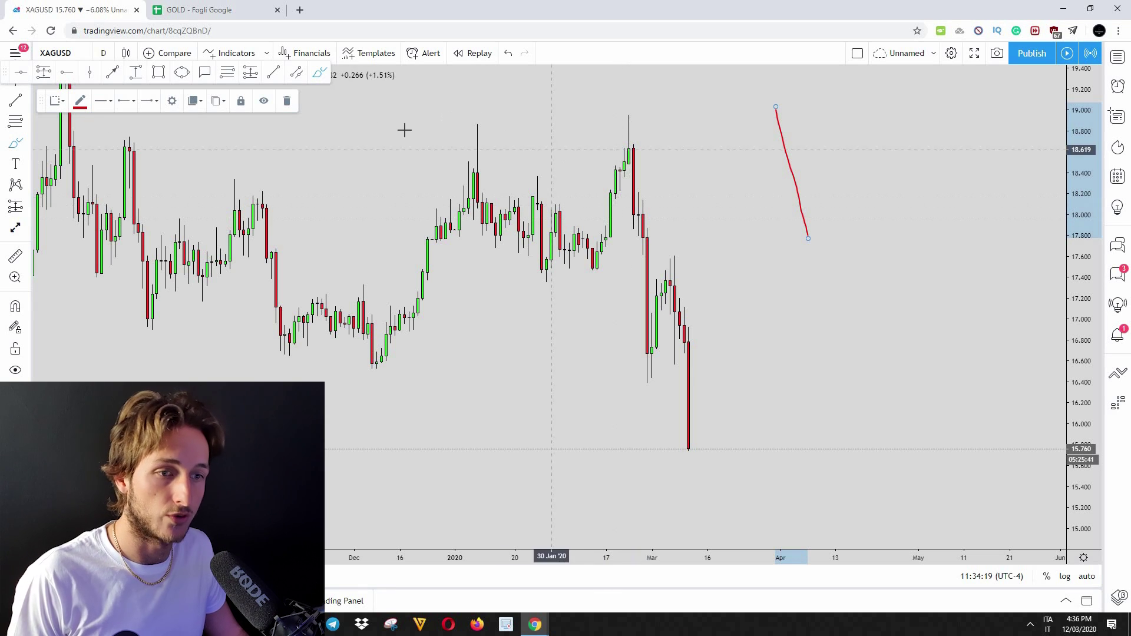
# - Delete the falling brush stroke beside the daily candles, and sketch further falling paths in the empty area and delete them
pyautogui.press('Delete')
pyautogui.moveTo(800, 131); pyautogui.dragTo(904, 543)
pyautogui.click(284, 102)
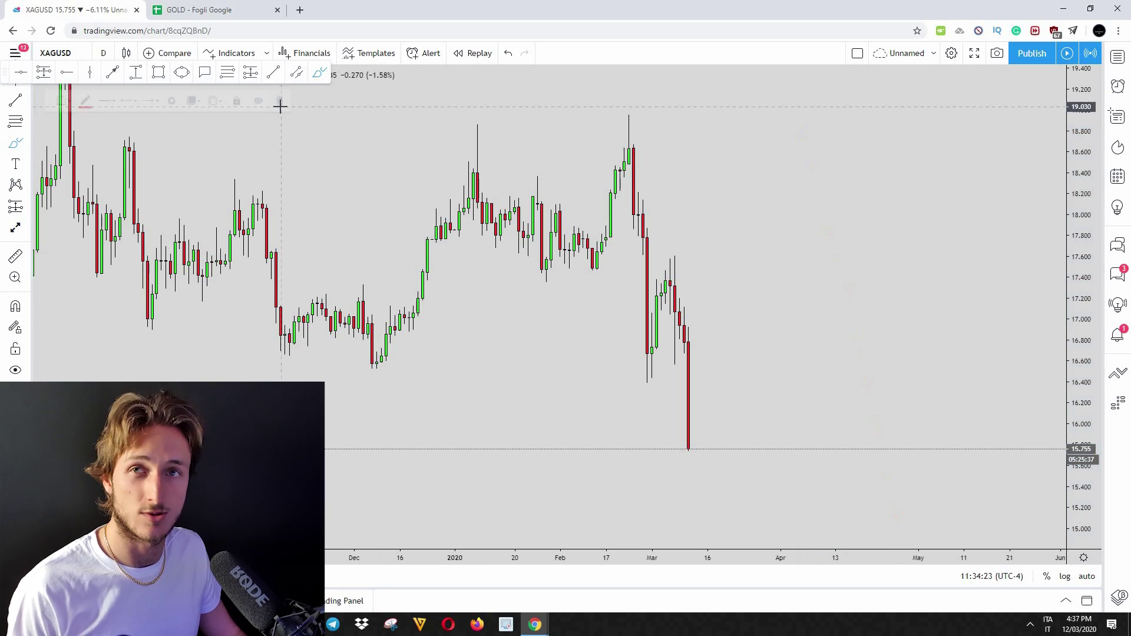
pyautogui.moveTo(813, 110); pyautogui.dragTo(872, 224)
pyautogui.moveTo(886, 318)
pyautogui.mouseDown()
pyautogui.moveTo(907, 256)
pyautogui.moveTo(914, 396)
pyautogui.moveTo(946, 415)
pyautogui.mouseUp()
pyautogui.click(287, 102)
# - Trace the decline from the February peak through the March bounce to the latest low and up to about 16.4, and delete it
pyautogui.moveTo(638, 117)
pyautogui.mouseDown()
pyautogui.moveTo(655, 359)
pyautogui.moveTo(677, 281)
pyautogui.moveTo(698, 448)
pyautogui.mouseUp()
pyautogui.moveTo(718, 384); pyautogui.dragTo(721, 377)
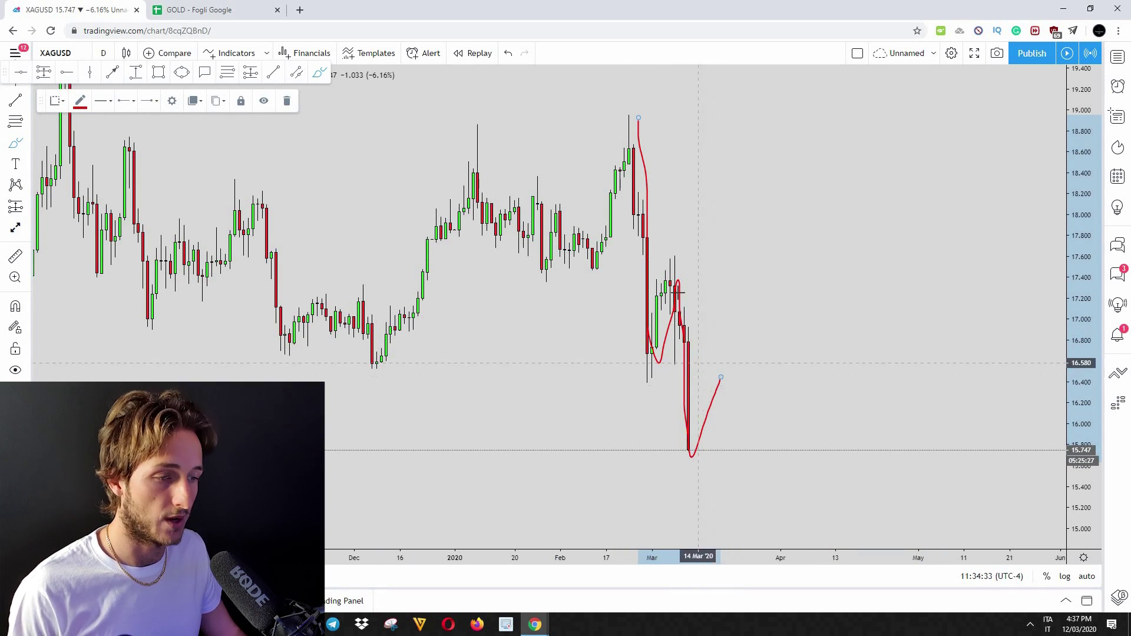
pyautogui.click(284, 100)
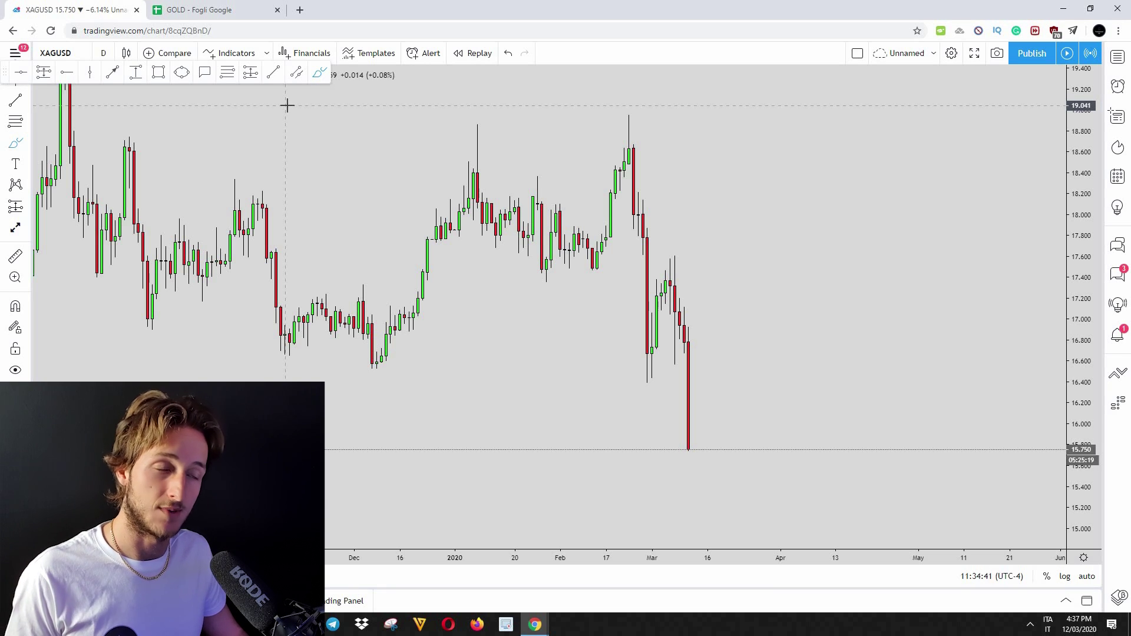
# - Circle the latest low with the brush, sketch a rebound to about 16.5 and a renewed fall, and undo the strokes
pyautogui.moveTo(678, 472)
pyautogui.mouseDown()
pyautogui.moveTo(683, 445)
pyautogui.moveTo(714, 458)
pyautogui.moveTo(710, 422)
pyautogui.moveTo(735, 371)
pyautogui.mouseUp()
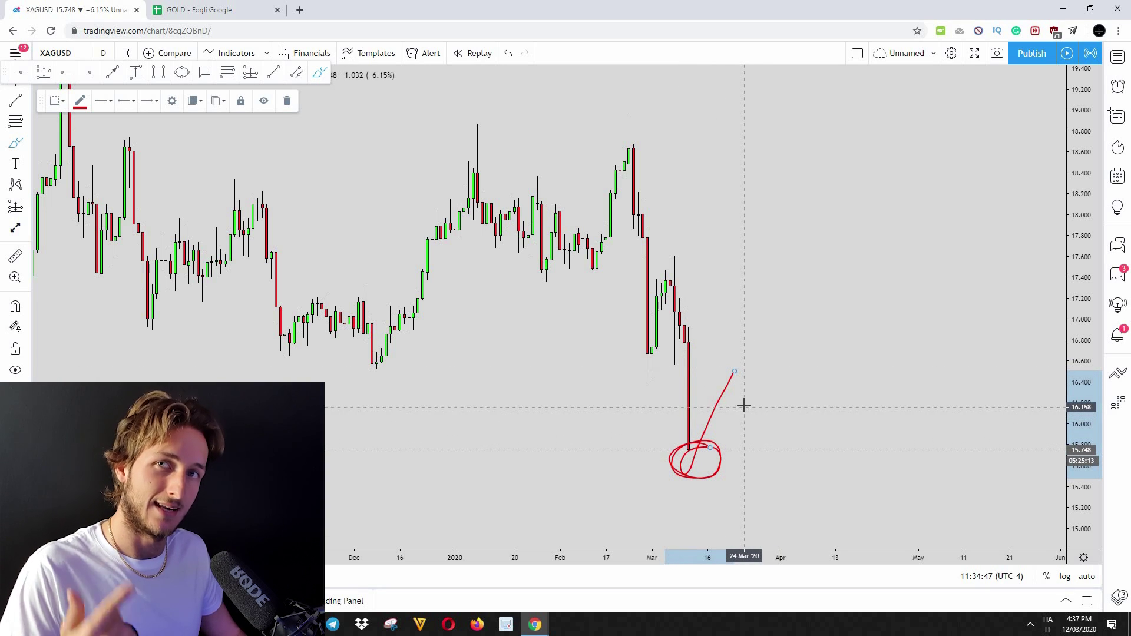
pyautogui.moveTo(733, 366)
pyautogui.mouseDown()
pyautogui.moveTo(765, 371)
pyautogui.moveTo(758, 424)
pyautogui.moveTo(772, 494)
pyautogui.mouseUp()
pyautogui.click(508, 53)
pyautogui.click(508, 53)
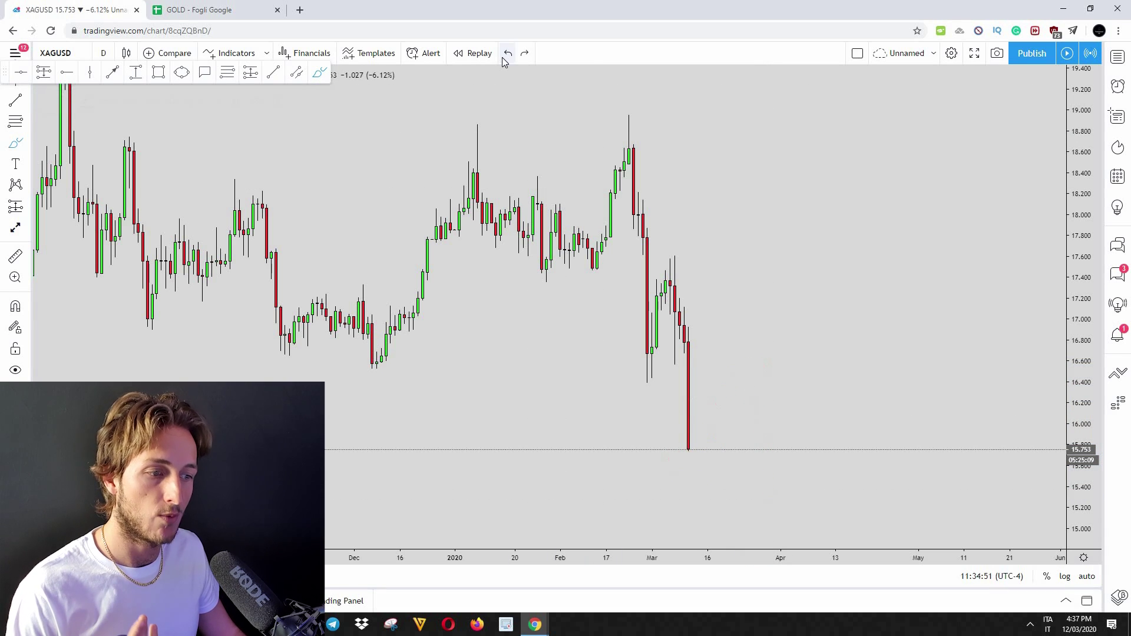
pyautogui.click(508, 53)
pyautogui.click(508, 53)
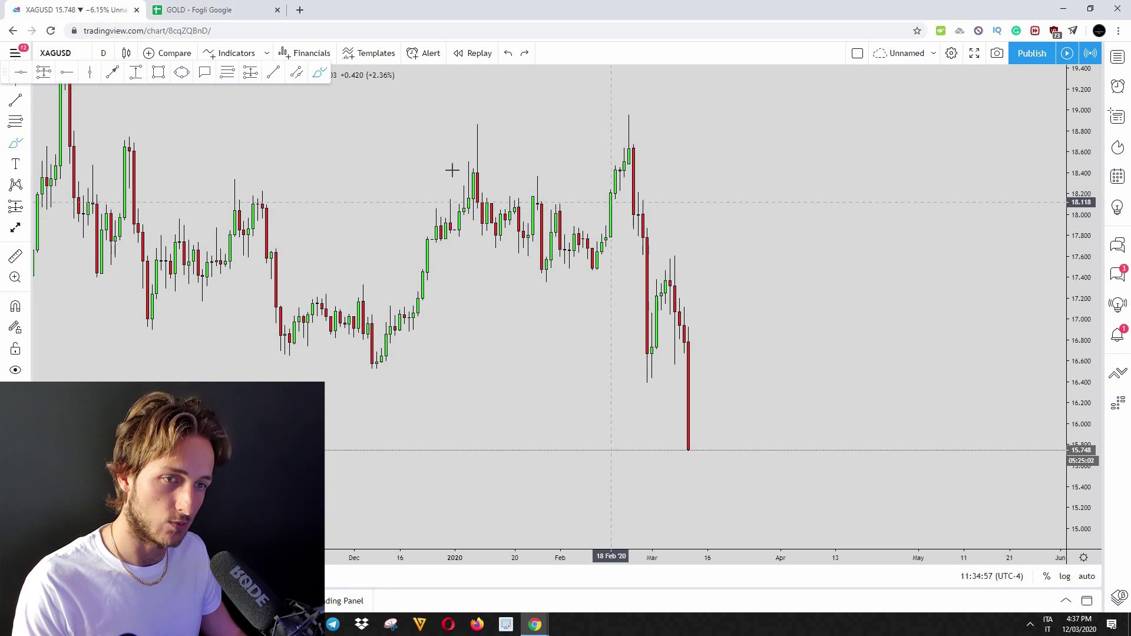
# - Examine the latest long and short position figures in the GOLD Google Sheet, and go back to the silver chart
pyautogui.click(214, 8)
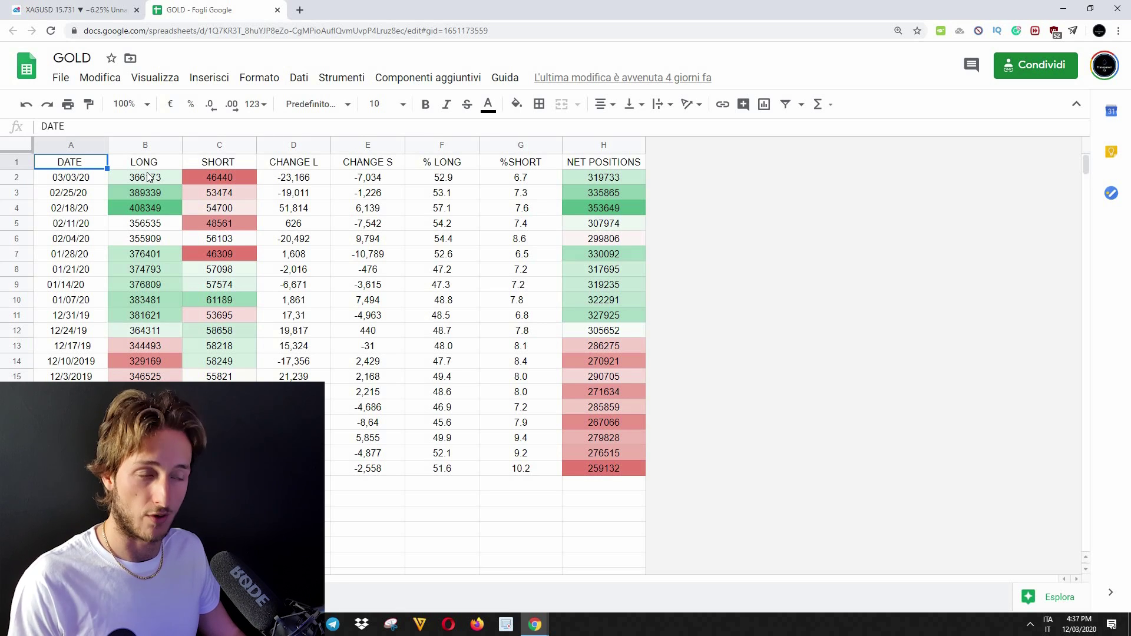
pyautogui.click(69, 13)
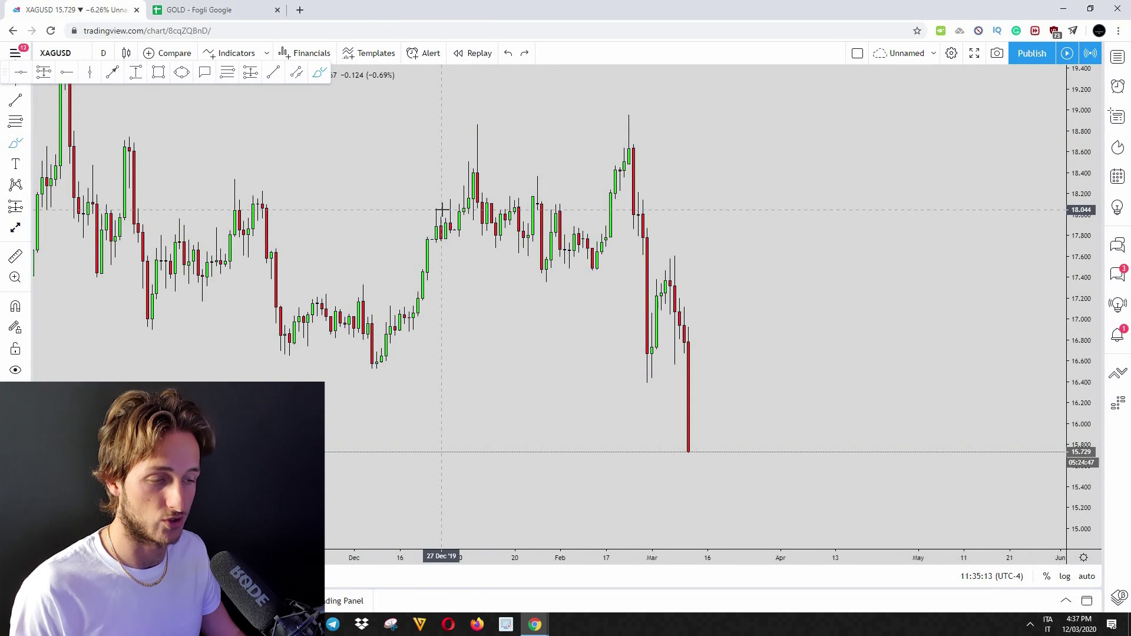
# - Draw a blue arrow rising from the latest candle's low at about 15.7 to about 16.5
pyautogui.click(117, 77)
pyautogui.click(693, 454)
pyautogui.click(715, 370)
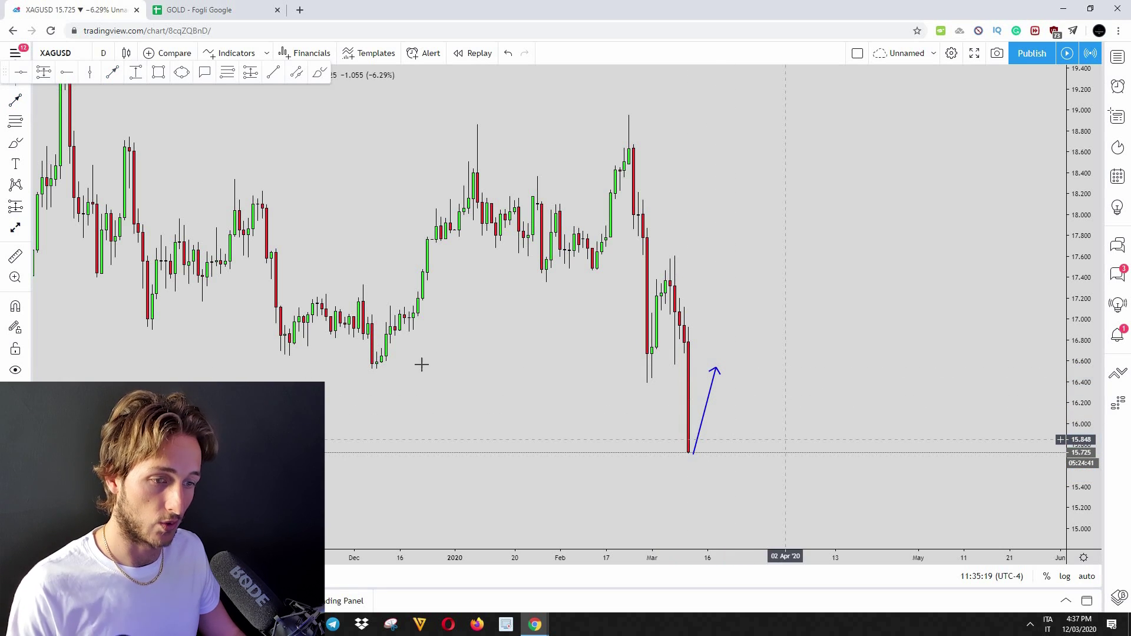
# - Draw a rectangle zone from about 16.57 to 16.69, running from the December low to early April
pyautogui.click(158, 72)
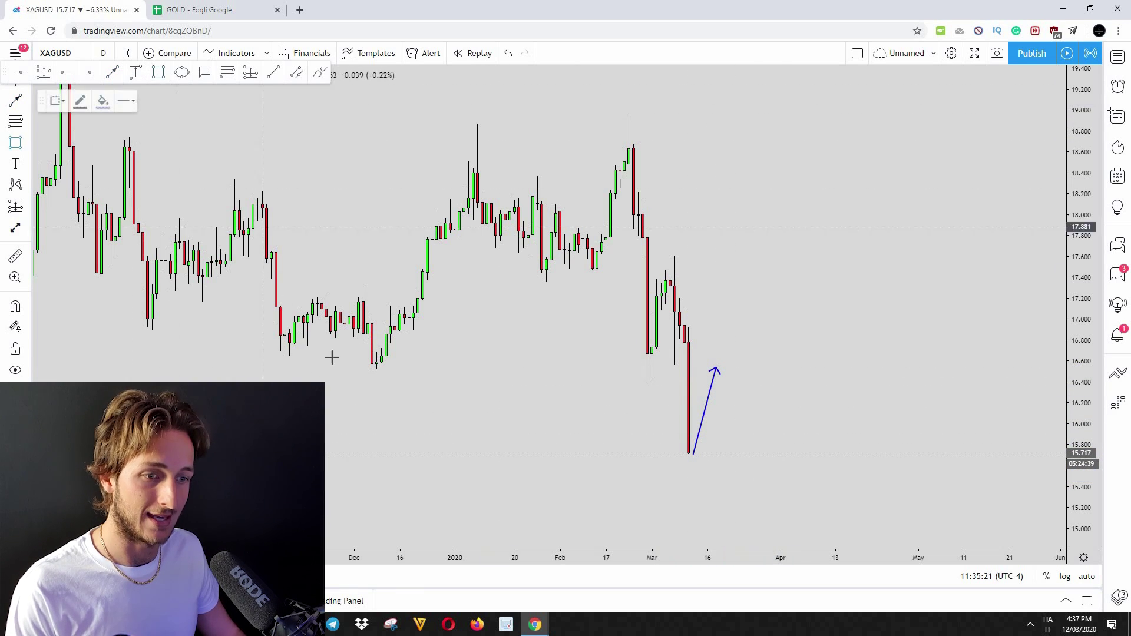
pyautogui.click(363, 364)
pyautogui.click(791, 353)
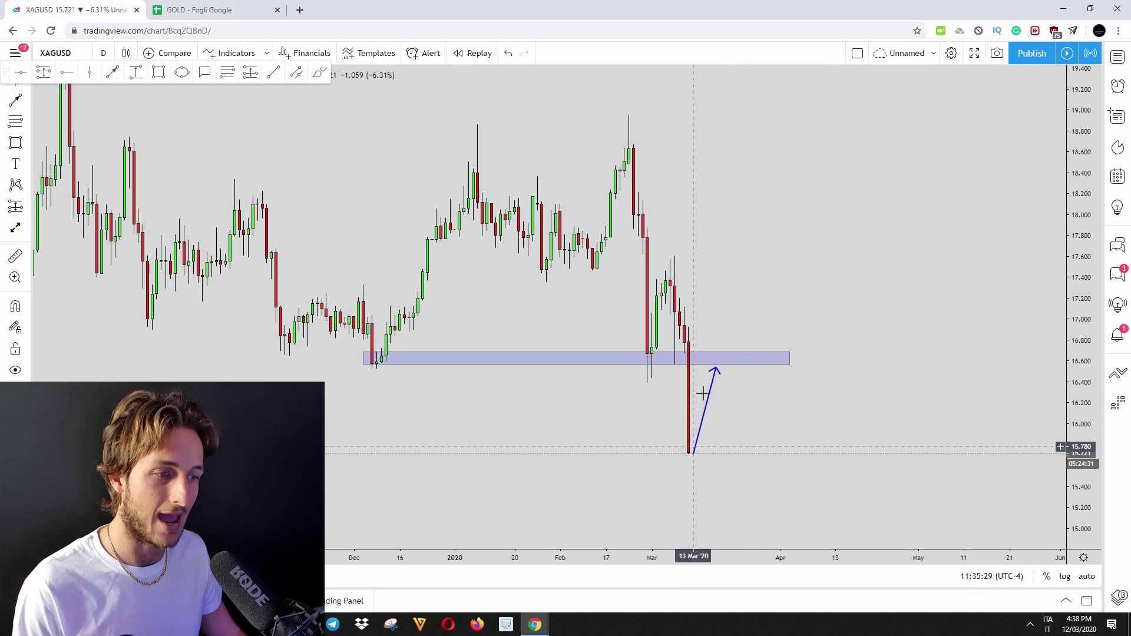
# - Circle the zone's December and early March touches and trace the December rally with the brush, and undo those strokes
pyautogui.click(319, 72)
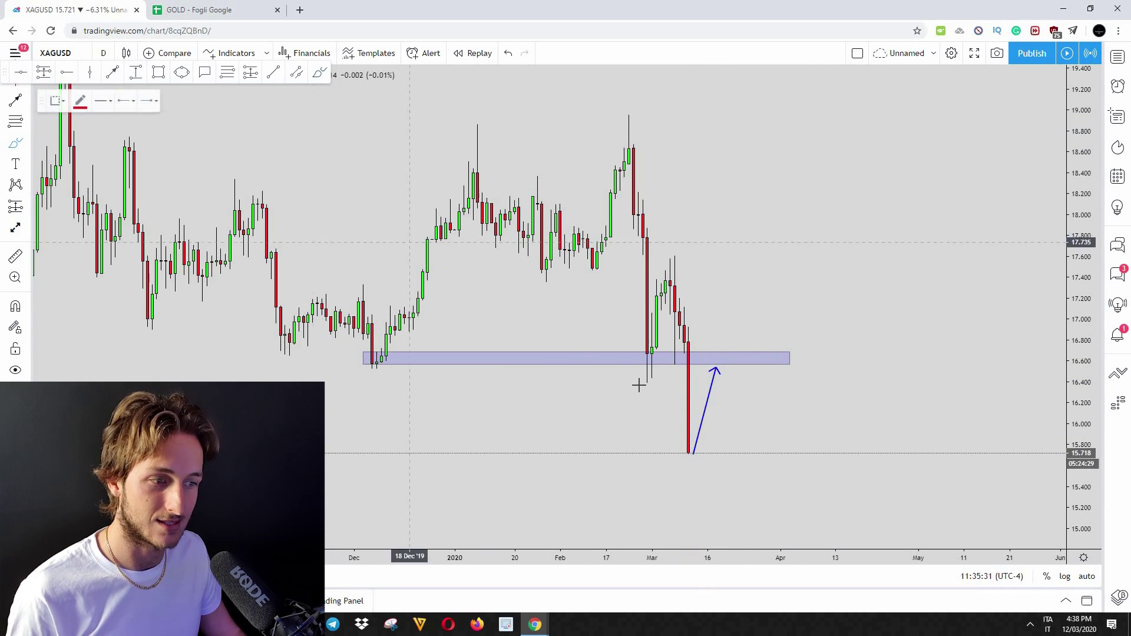
pyautogui.moveTo(641, 356)
pyautogui.mouseDown()
pyautogui.moveTo(683, 353)
pyautogui.moveTo(670, 353)
pyautogui.mouseUp()
pyautogui.moveTo(399, 357)
pyautogui.mouseDown()
pyautogui.moveTo(378, 348)
pyautogui.moveTo(372, 366)
pyautogui.moveTo(454, 177)
pyautogui.mouseUp()
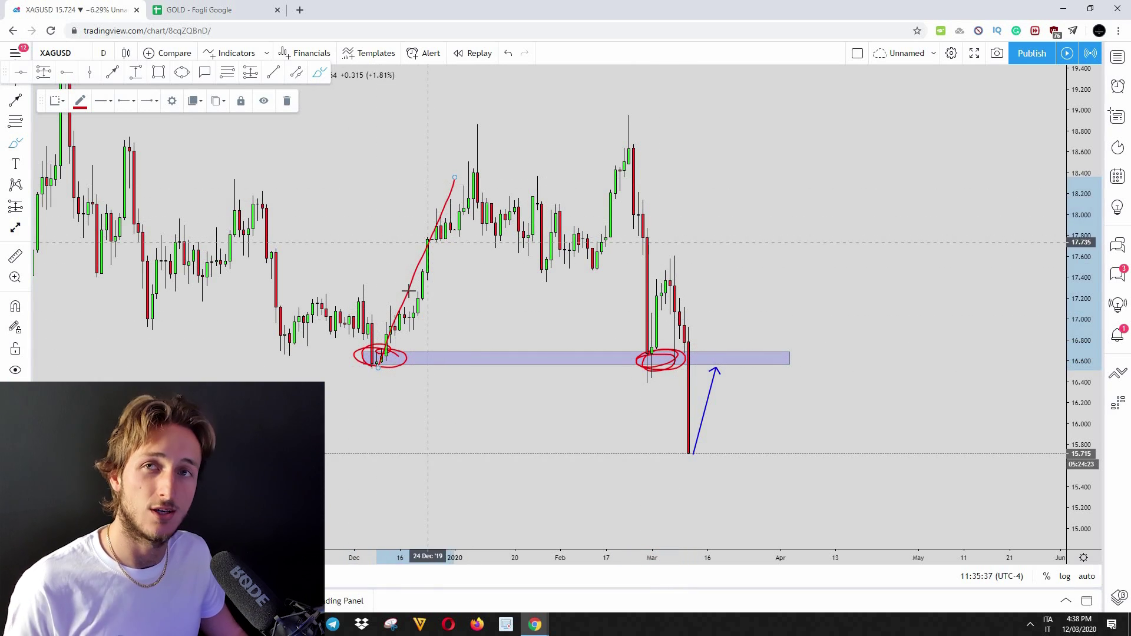
pyautogui.click(508, 53)
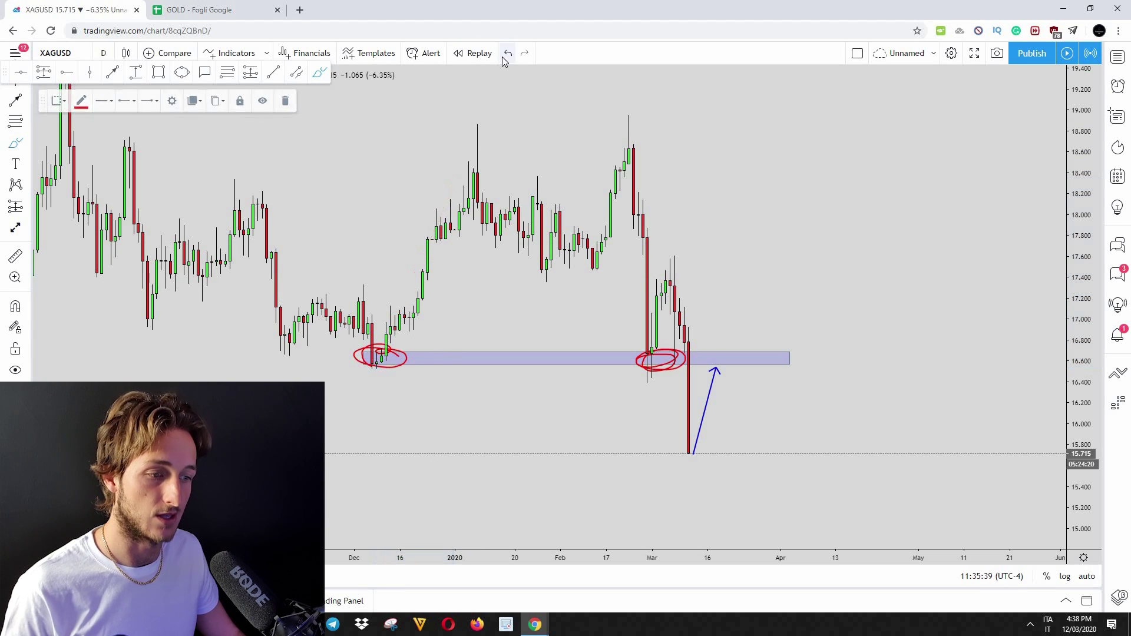
pyautogui.click(508, 53)
pyautogui.click(508, 53)
# - Mark the zone above the blue arrow's tip with brush circles and lines, and undo those strokes
pyautogui.moveTo(712, 362)
pyautogui.mouseDown()
pyautogui.moveTo(737, 351)
pyautogui.moveTo(705, 365)
pyautogui.moveTo(732, 355)
pyautogui.moveTo(669, 358)
pyautogui.moveTo(771, 355)
pyautogui.moveTo(753, 361)
pyautogui.mouseUp()
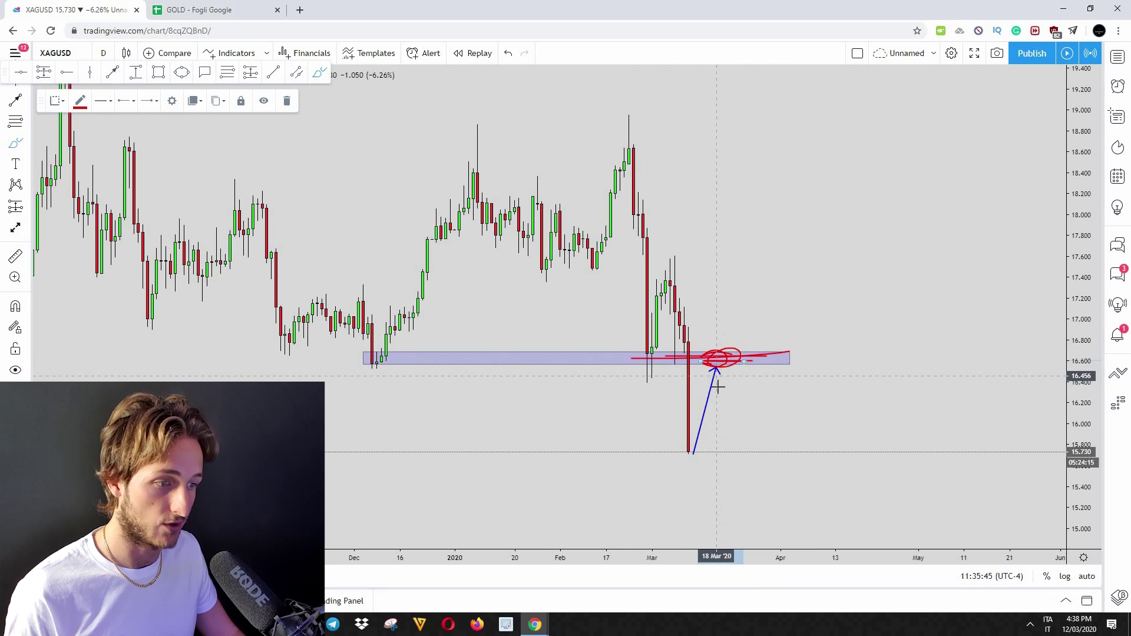
pyautogui.click(510, 63)
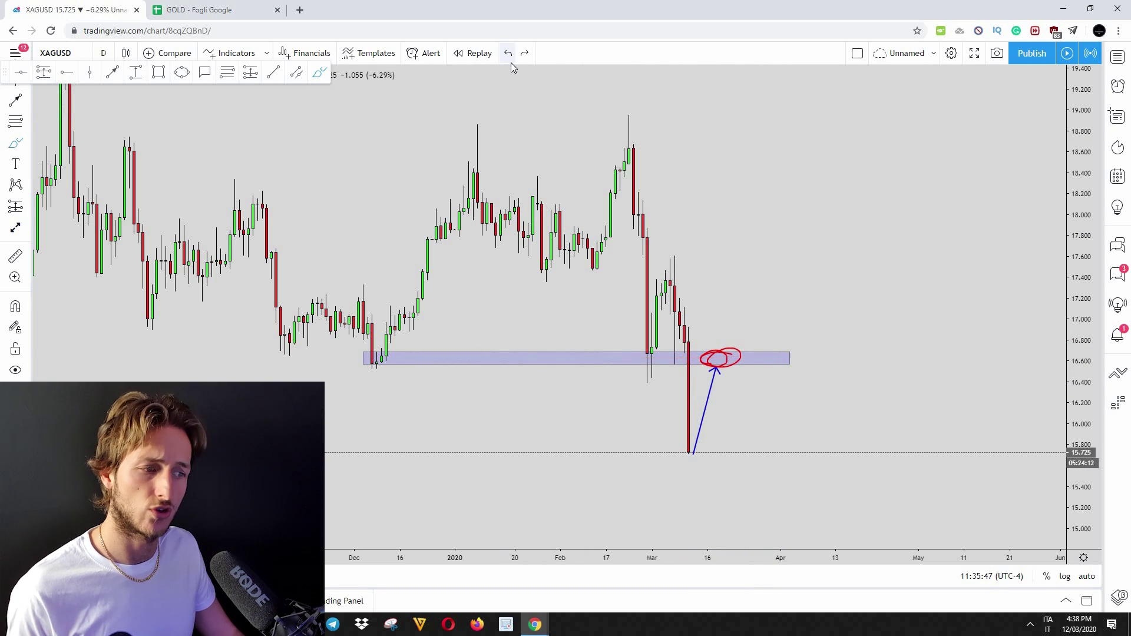
pyautogui.click(511, 62)
pyautogui.click(511, 62)
pyautogui.click(523, 58)
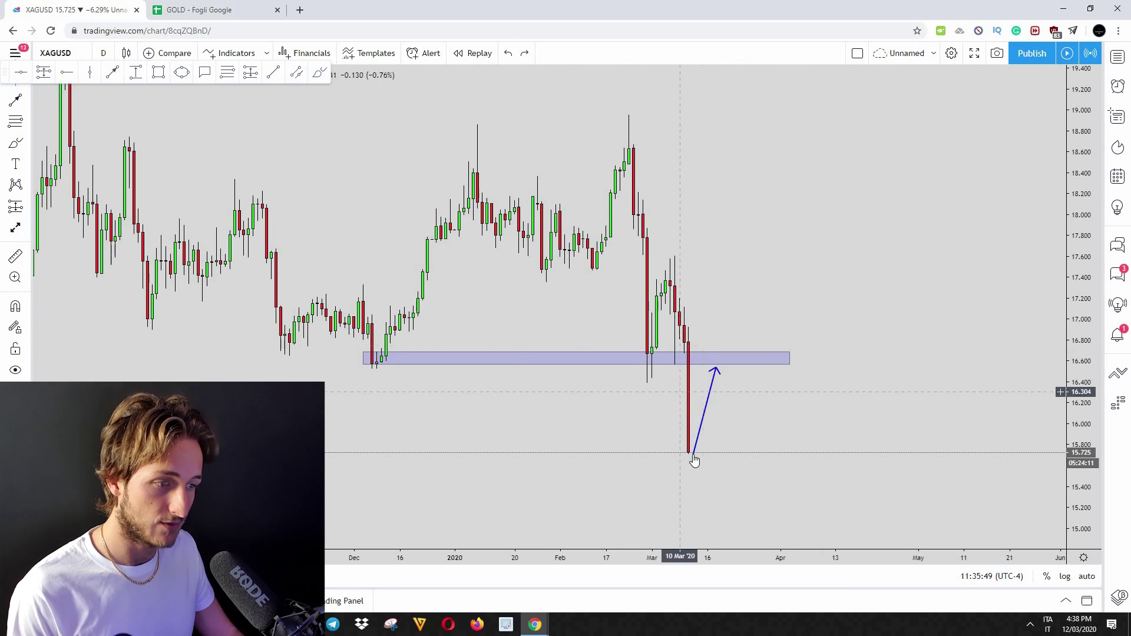
# - Draw a filled ellipse over the zone at the blue arrow's tip, spanning 16.800 to 16.479
pyautogui.click(182, 72)
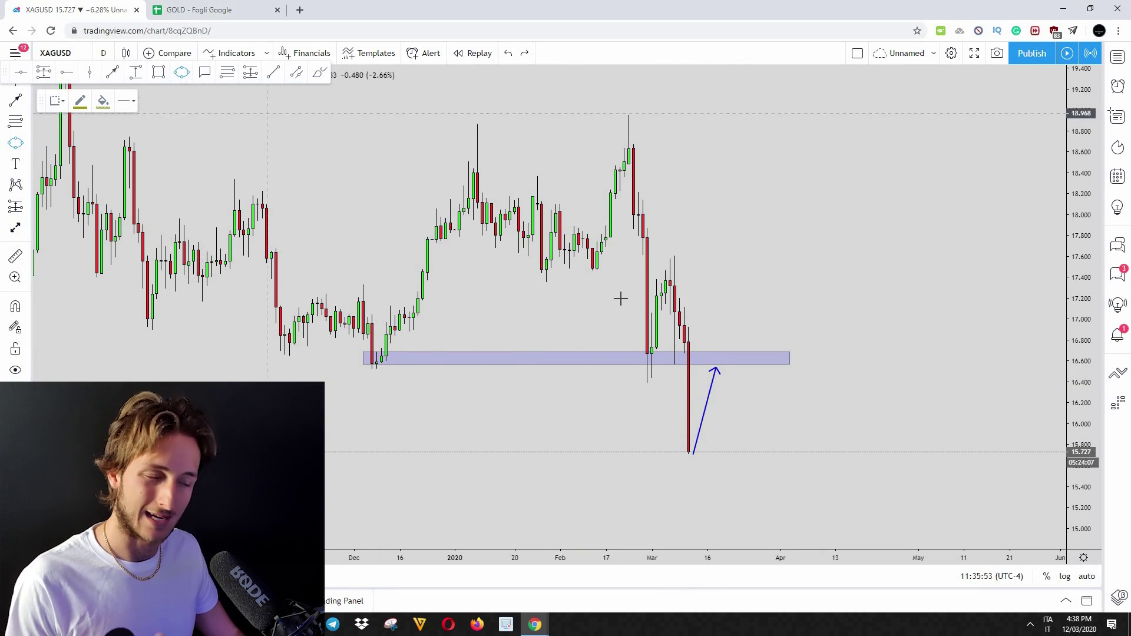
pyautogui.click(705, 340)
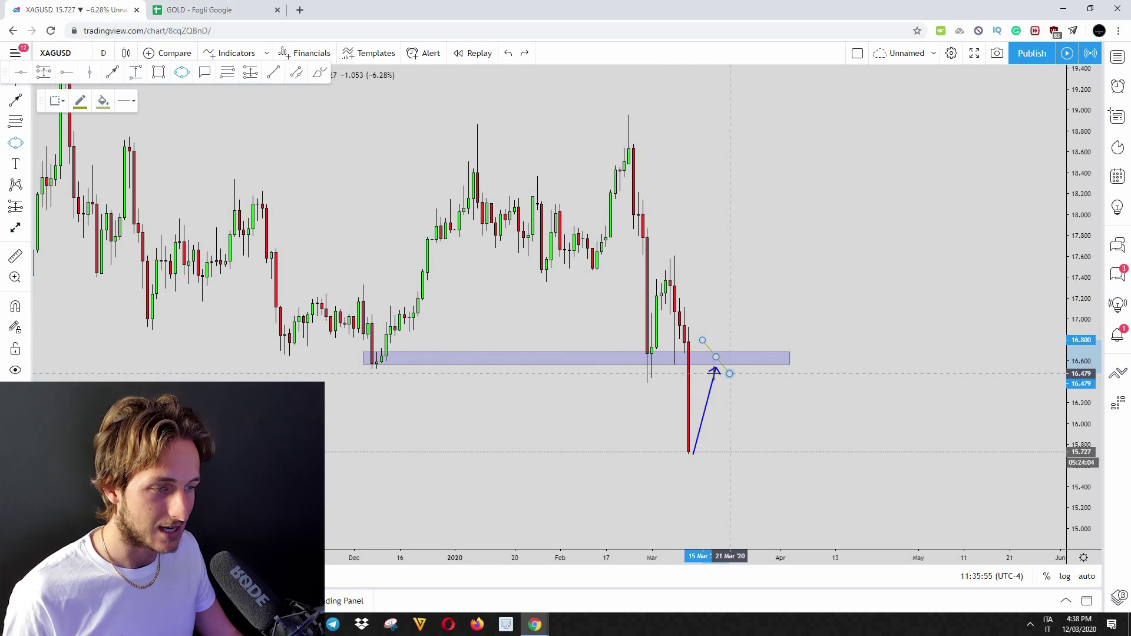
pyautogui.click(713, 372)
pyautogui.click(705, 348)
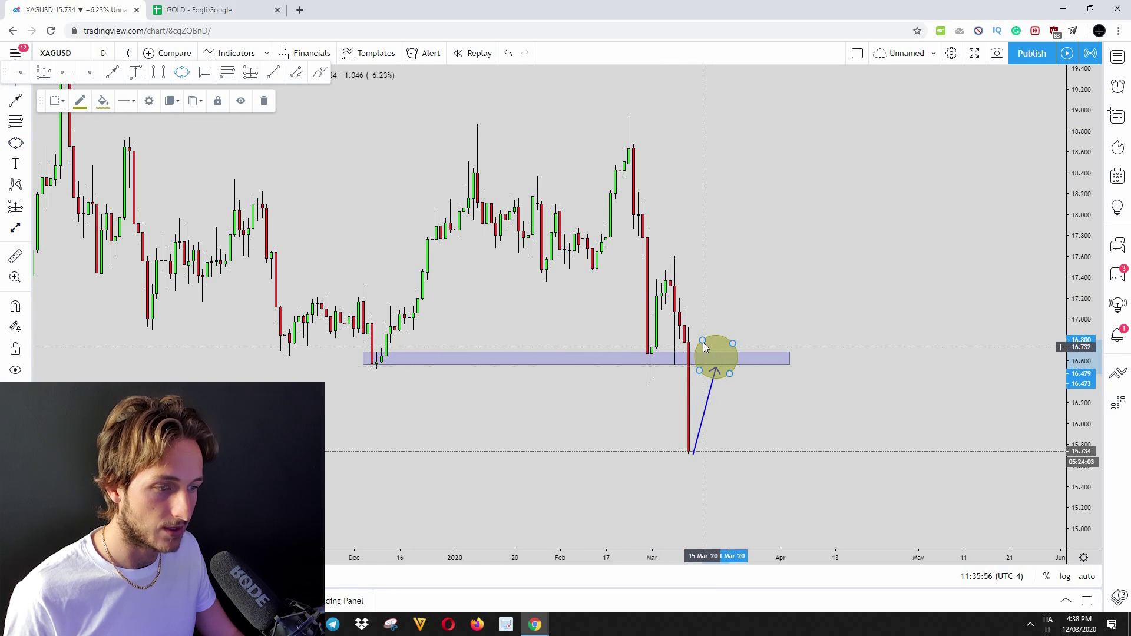
pyautogui.click(719, 300)
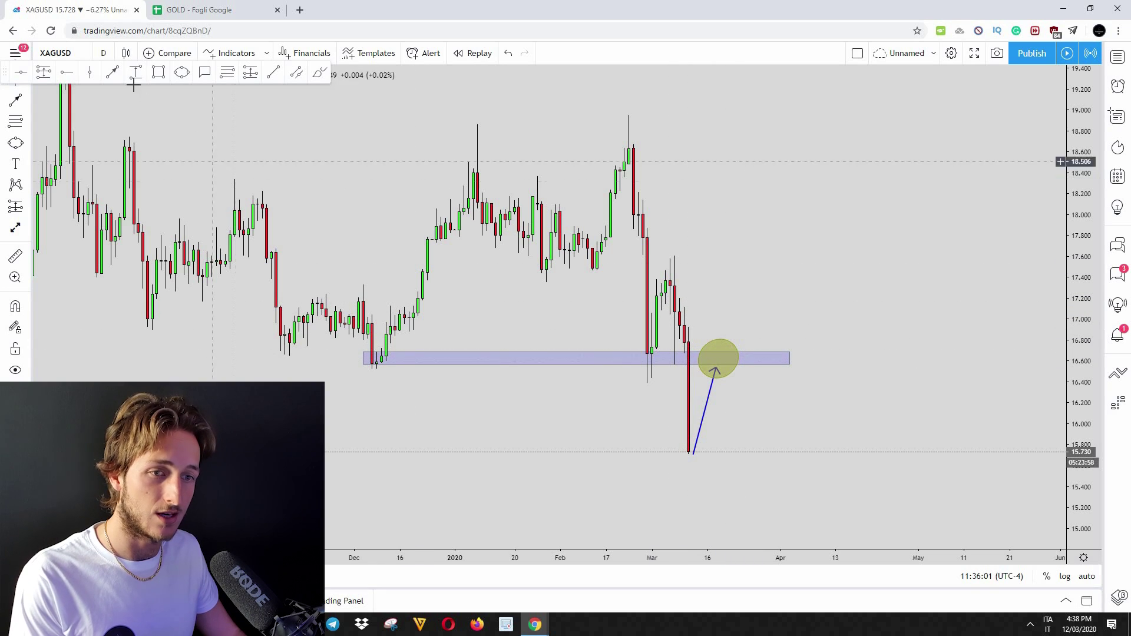
# - Draw a second blue arrow falling from the ellipse in the zone to about 15.4
pyautogui.click(722, 358)
pyautogui.moveTo(722, 359); pyautogui.dragTo(744, 488)
pyautogui.click(778, 430)
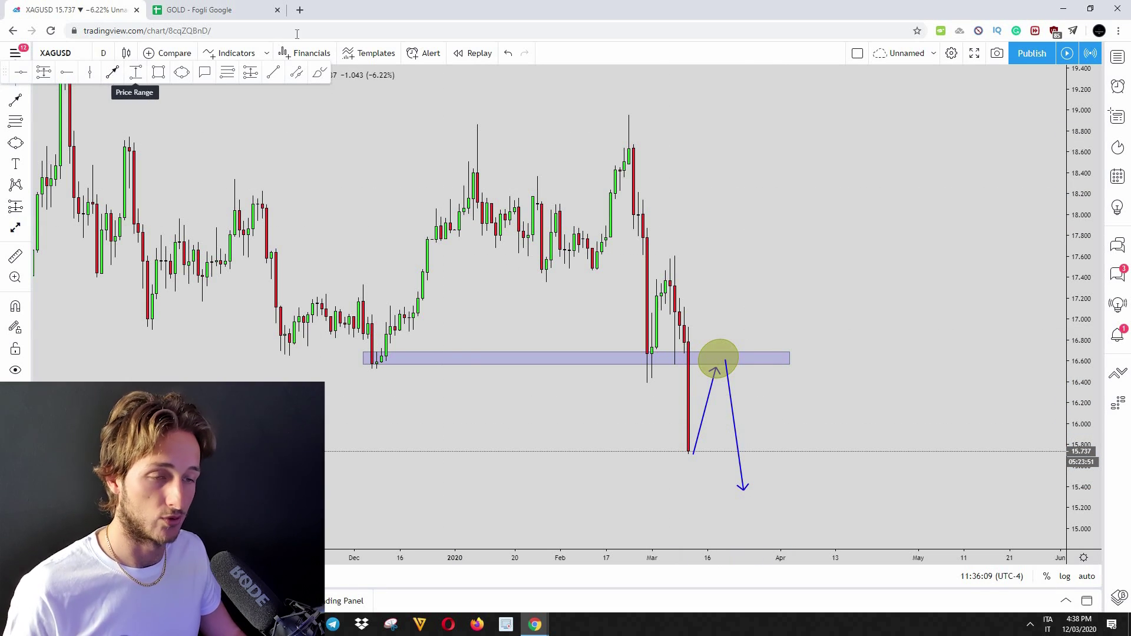
# - Circle the ellipse in the zone and trace the falling arrow with the brush, and undo the strokes
pyautogui.moveTo(687, 450); pyautogui.dragTo(689, 415)
pyautogui.click(320, 72)
pyautogui.moveTo(707, 341)
pyautogui.mouseDown()
pyautogui.moveTo(721, 357)
pyautogui.moveTo(731, 345)
pyautogui.mouseUp()
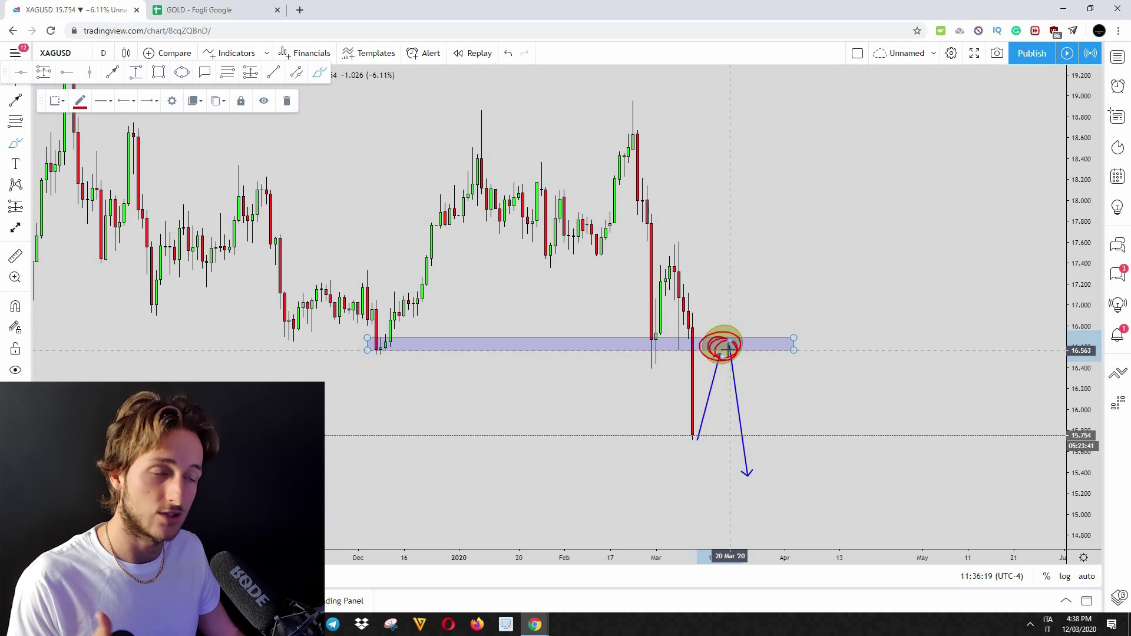
pyautogui.moveTo(730, 350); pyautogui.dragTo(745, 474)
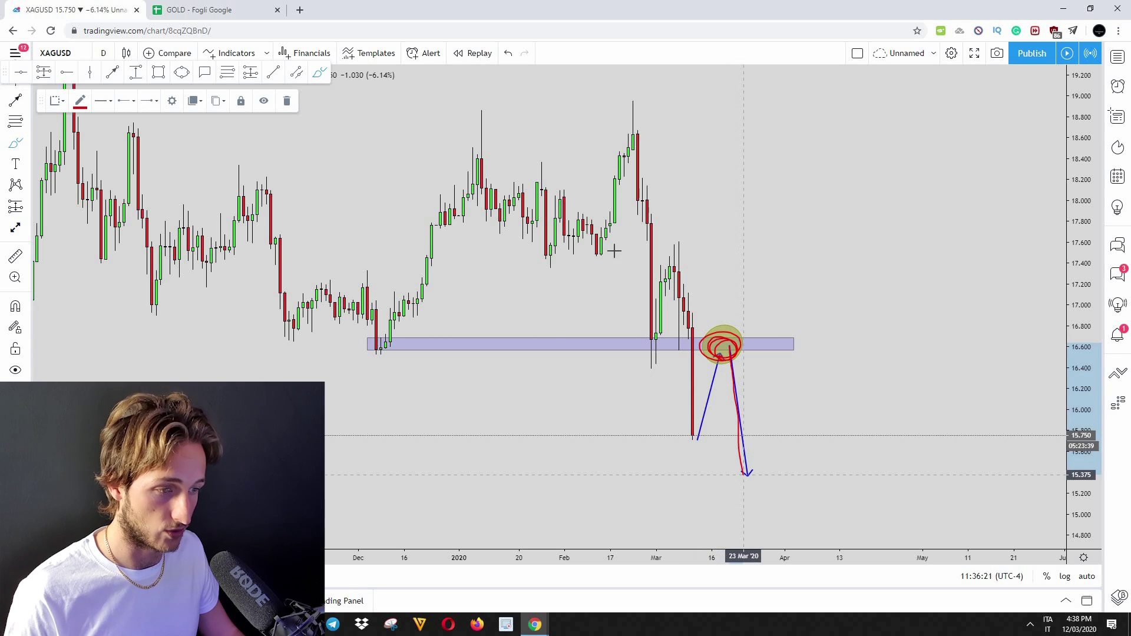
pyautogui.click(510, 58)
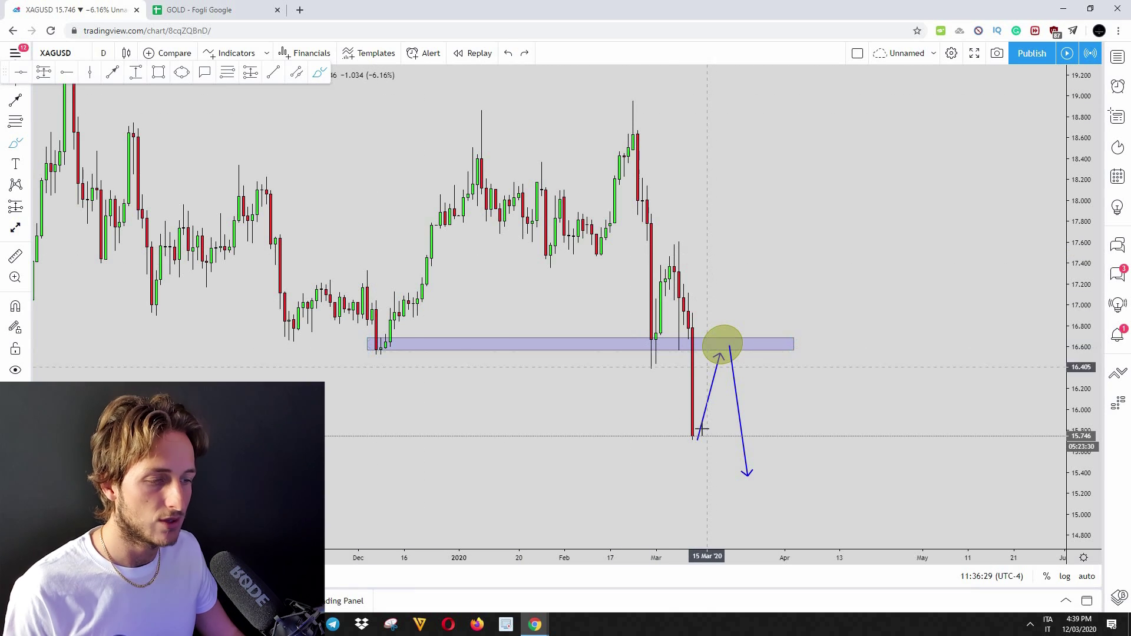
# - Sketch an alternative path rising from the low through the zone to about 17.4 and returning to a circled retest at about 16.6
pyautogui.moveTo(697, 440); pyautogui.dragTo(726, 331)
pyautogui.moveTo(733, 287); pyautogui.dragTo(734, 261)
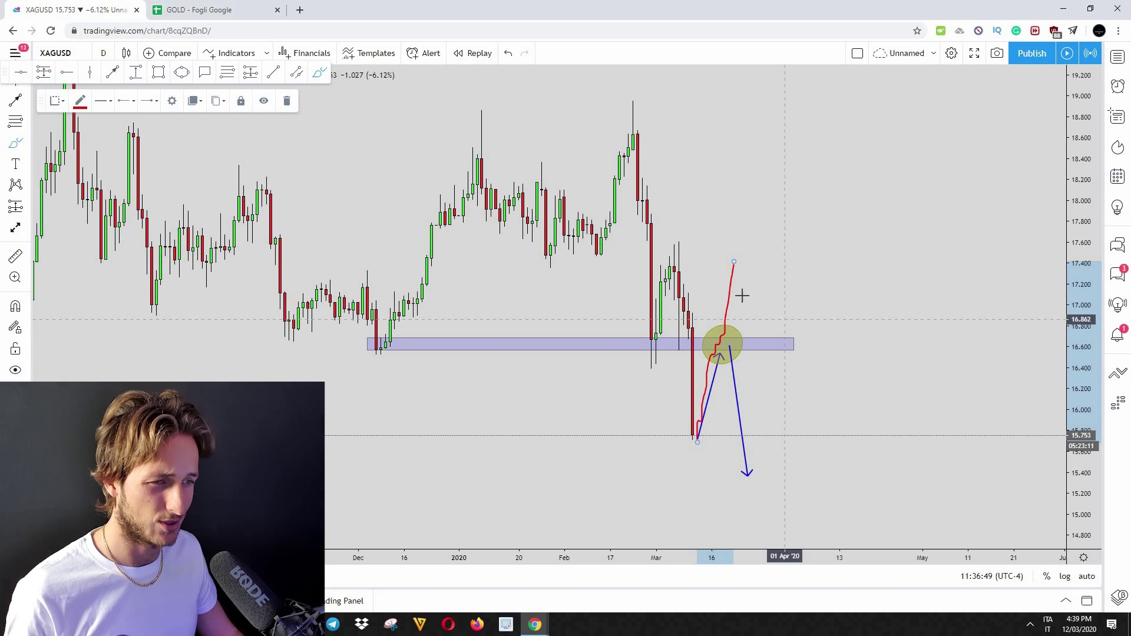
pyautogui.moveTo(736, 260)
pyautogui.mouseDown()
pyautogui.moveTo(752, 328)
pyautogui.moveTo(768, 342)
pyautogui.moveTo(760, 349)
pyautogui.moveTo(767, 335)
pyautogui.mouseUp()
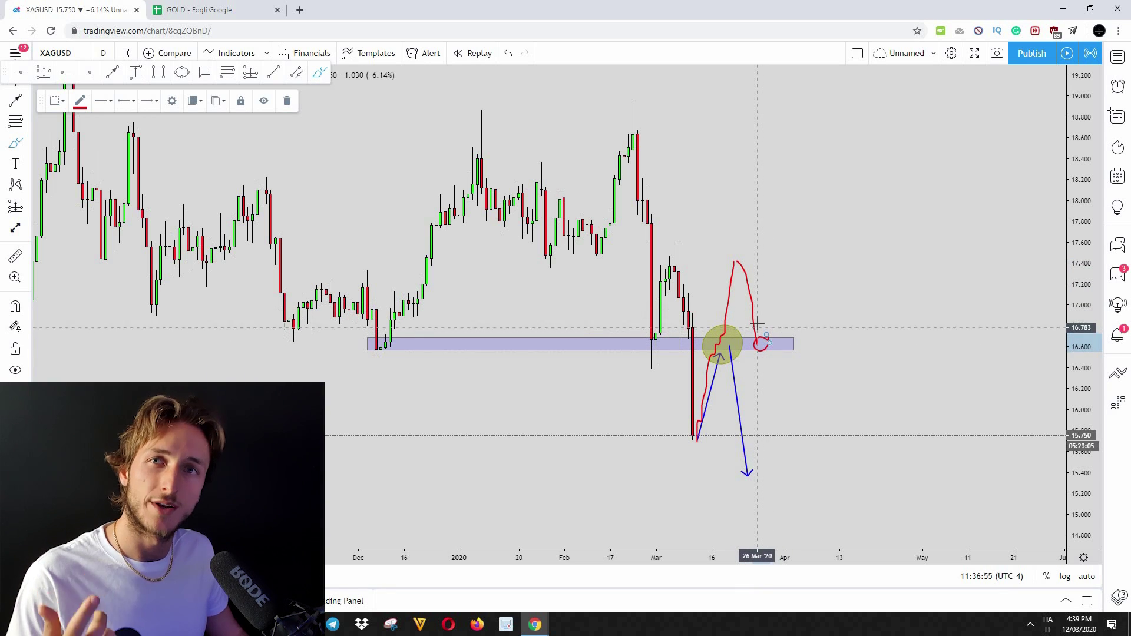
pyautogui.moveTo(654, 156); pyautogui.dragTo(436, 141)
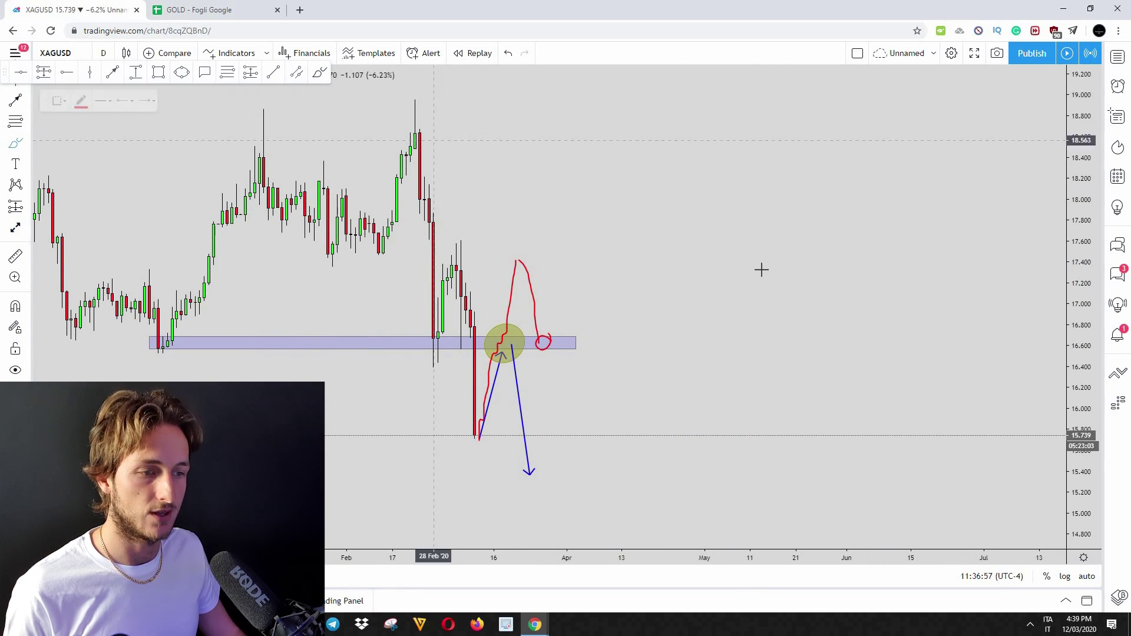
# - Sketch an inverse head-and-shoulders path in the empty chart area, with shoulders at about 16.7 and the head at about 15.8
pyautogui.moveTo(723, 162)
pyautogui.mouseDown()
pyautogui.moveTo(742, 333)
pyautogui.moveTo(778, 232)
pyautogui.moveTo(787, 283)
pyautogui.mouseUp()
pyautogui.moveTo(801, 368); pyautogui.dragTo(810, 431)
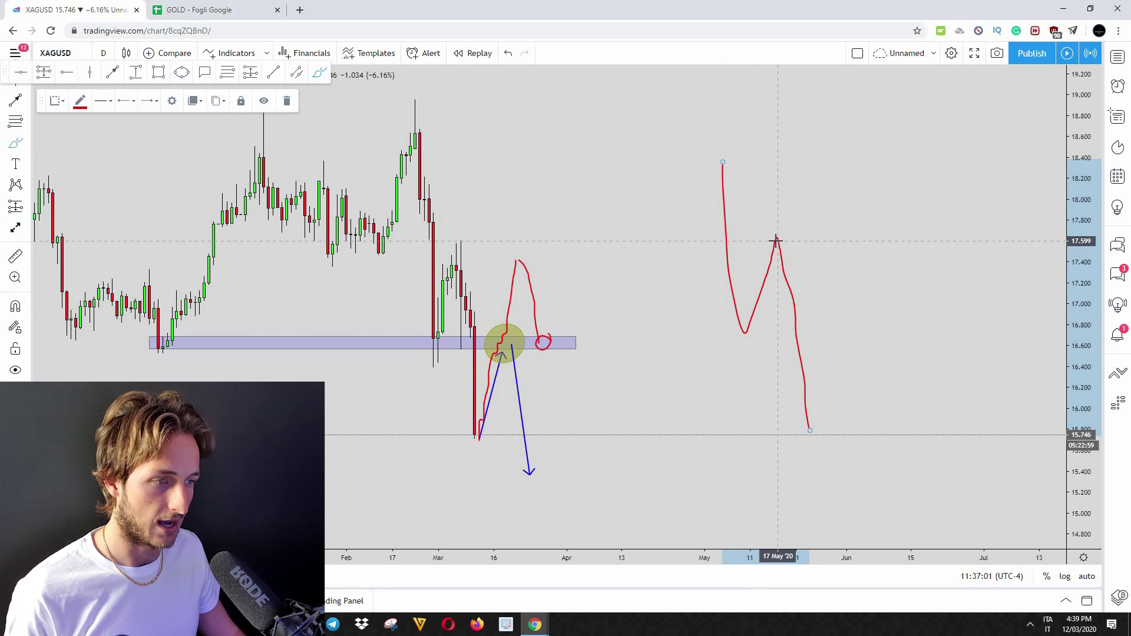
pyautogui.moveTo(810, 431); pyautogui.dragTo(846, 242)
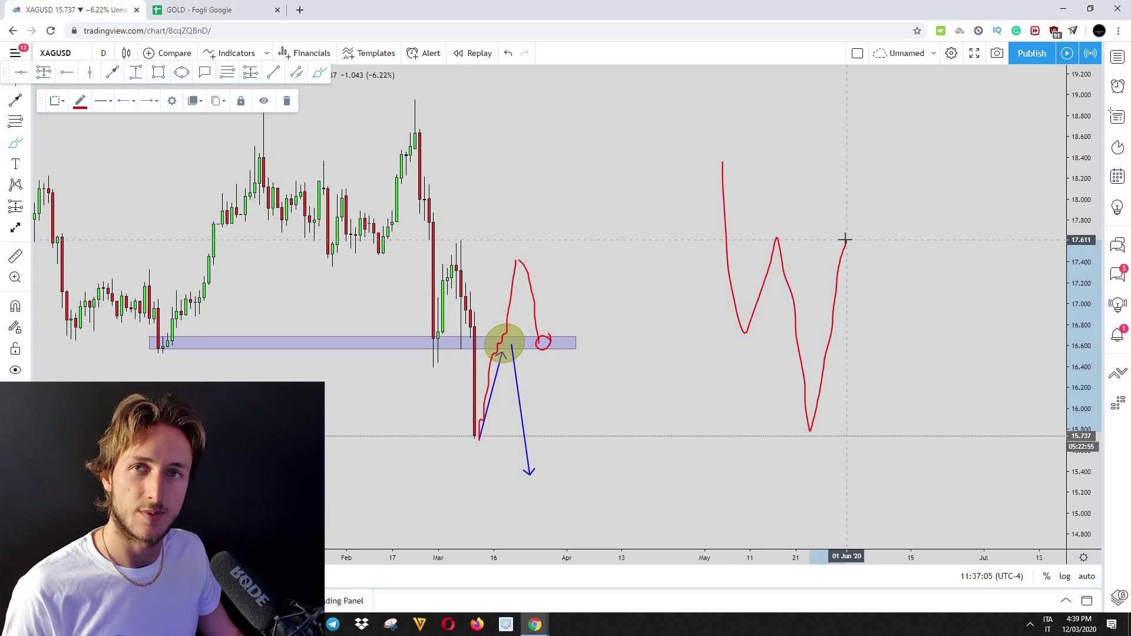
pyautogui.moveTo(860, 287)
pyautogui.mouseDown()
pyautogui.moveTo(871, 323)
pyautogui.moveTo(919, 175)
pyautogui.mouseUp()
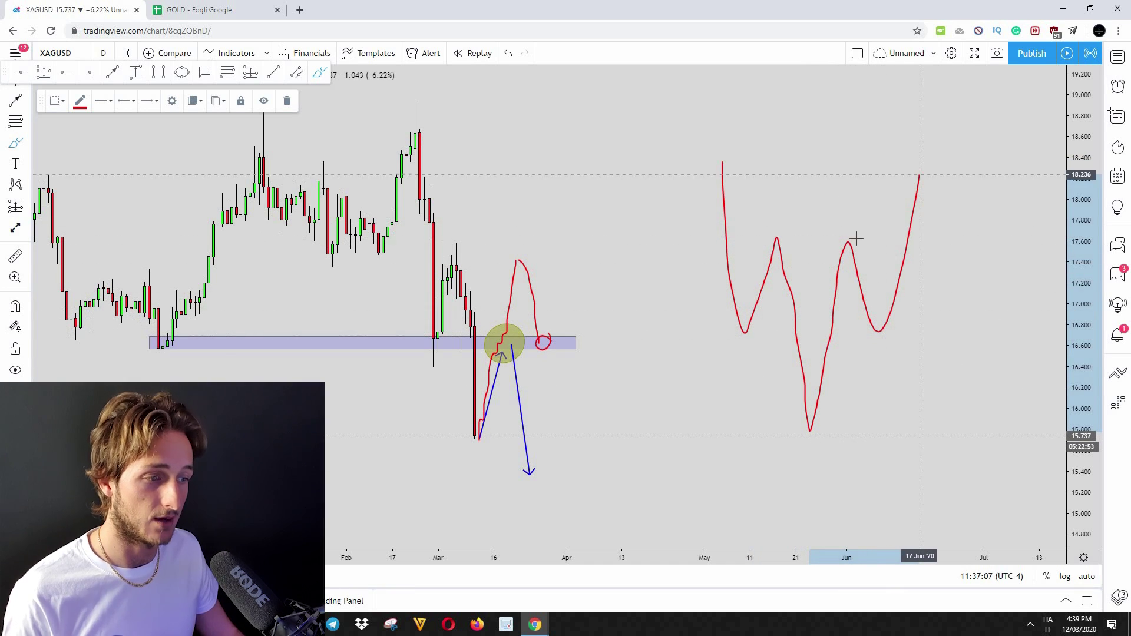
# - Underline the sketched pattern's three lows with brush arcs and retrace the rising legs from the head and the second shoulder
pyautogui.moveTo(731, 318); pyautogui.dragTo(759, 336)
pyautogui.moveTo(791, 423); pyautogui.dragTo(823, 446)
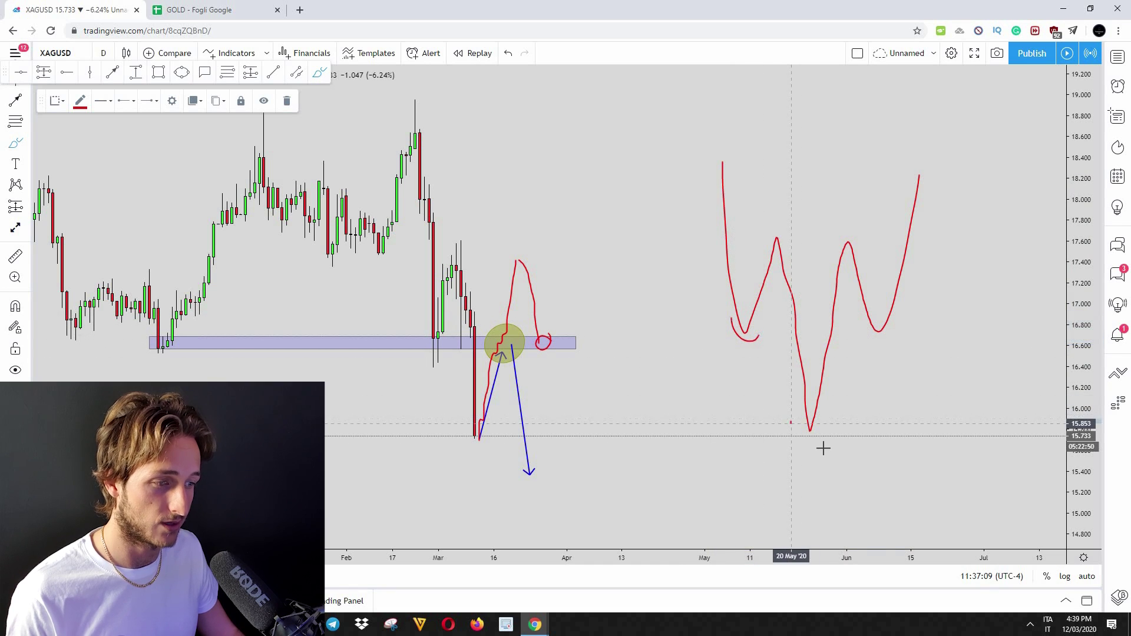
pyautogui.moveTo(852, 321); pyautogui.dragTo(902, 333)
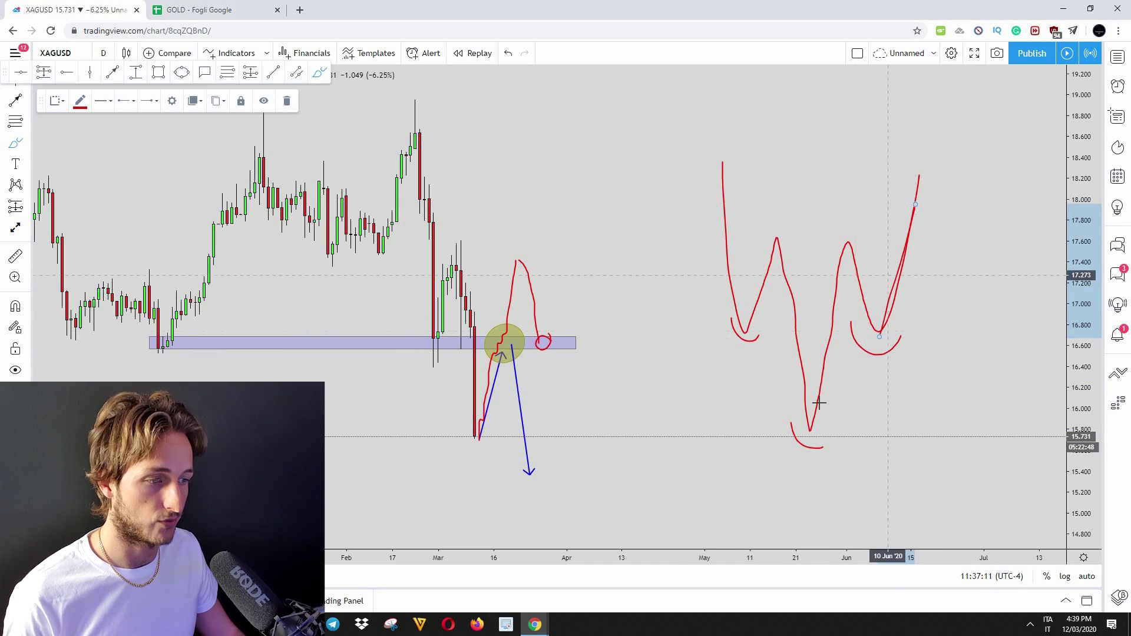
pyautogui.moveTo(825, 350)
pyautogui.mouseDown()
pyautogui.moveTo(841, 247)
pyautogui.moveTo(872, 330)
pyautogui.moveTo(911, 204)
pyautogui.mouseUp()
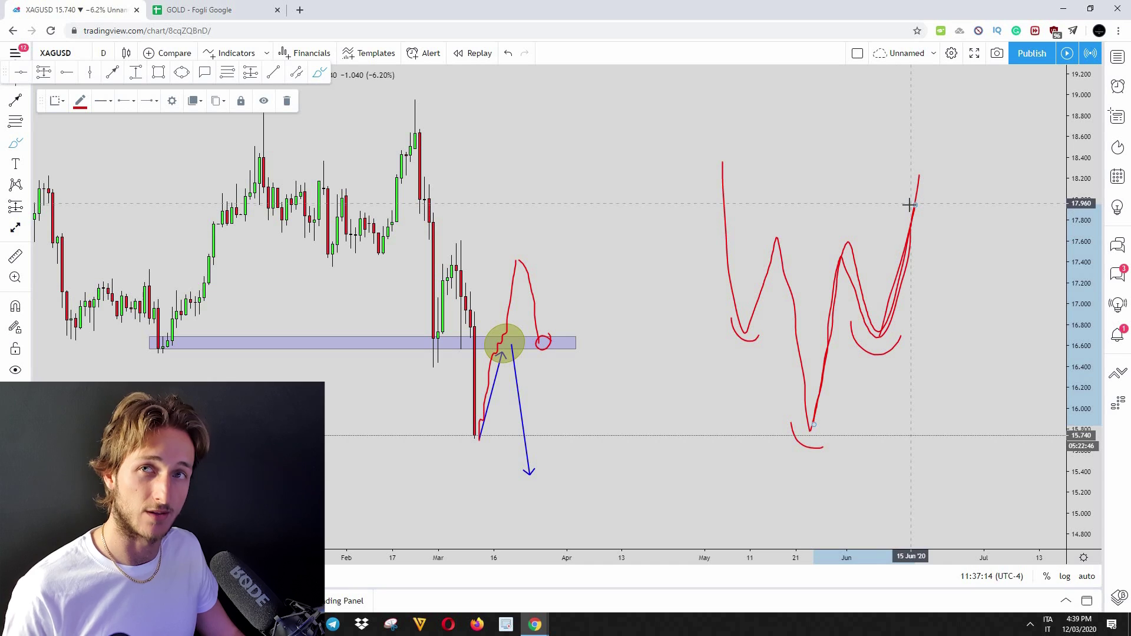
# - Undo the pattern sketch and the red alternative path, keeping the zone, ellipse and blue arrows
pyautogui.click(510, 53)
pyautogui.click(510, 53)
pyautogui.click(510, 53)
pyautogui.click(511, 53)
pyautogui.click(511, 53)
pyautogui.click(511, 53)
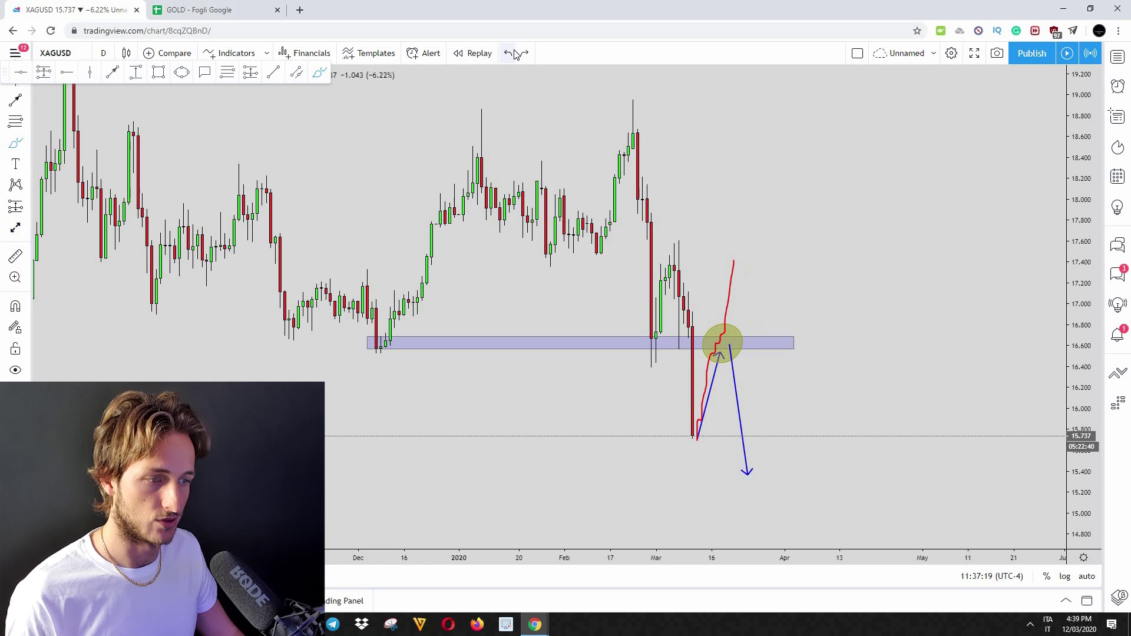
pyautogui.click(515, 54)
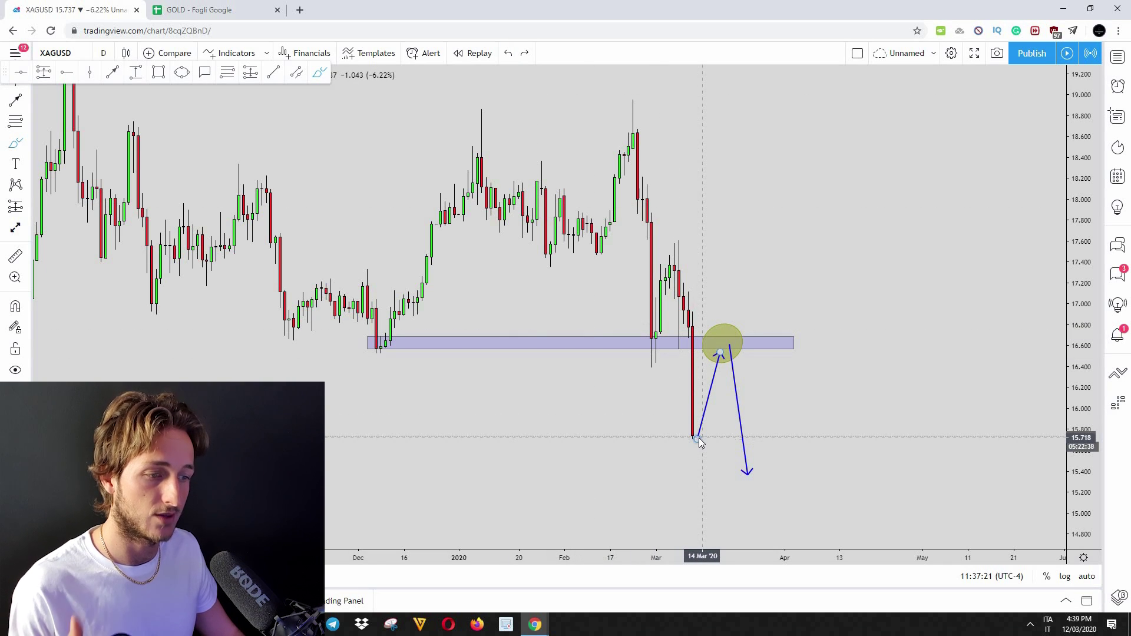
# - Sketch a rise into the ellipse, a breakout to about 17.4 and a circled retest rallying to about 17.66, and undo the strokes
pyautogui.moveTo(699, 443); pyautogui.dragTo(721, 347)
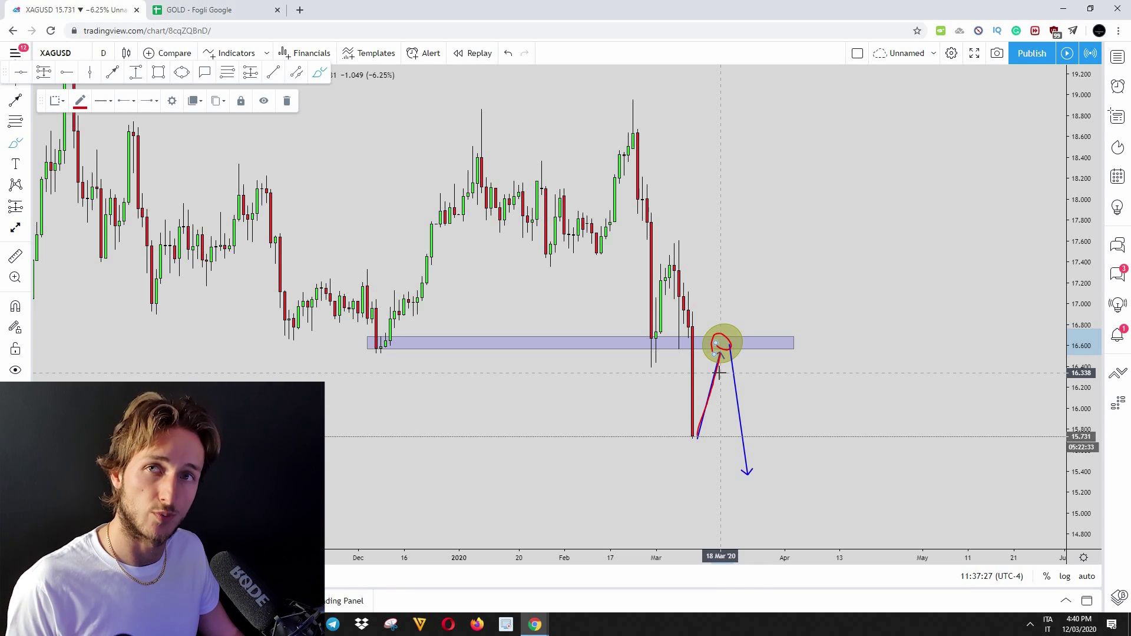
pyautogui.moveTo(728, 281); pyautogui.dragTo(753, 340)
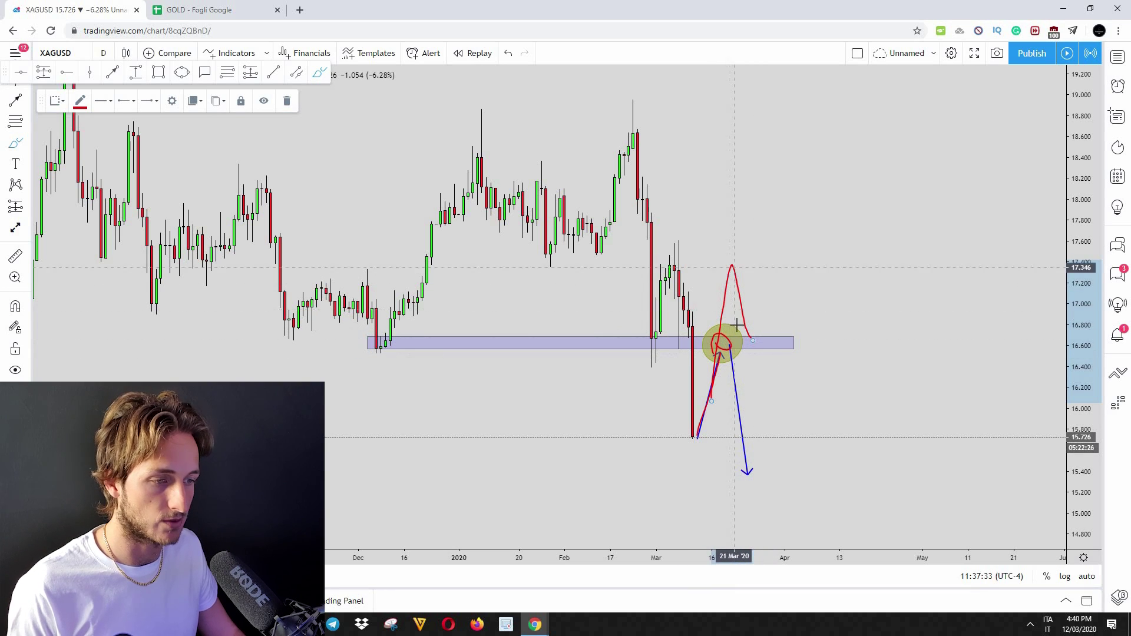
pyautogui.moveTo(754, 340)
pyautogui.mouseDown()
pyautogui.moveTo(764, 342)
pyautogui.moveTo(789, 236)
pyautogui.mouseUp()
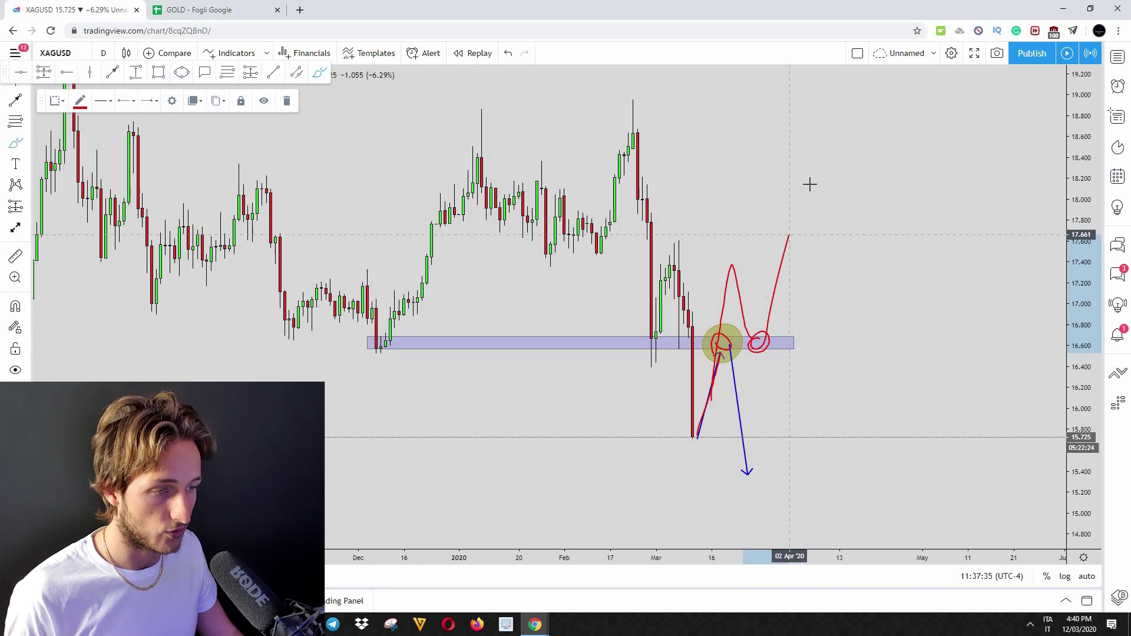
pyautogui.click(509, 53)
pyautogui.click(509, 53)
pyautogui.click(508, 53)
pyautogui.click(508, 53)
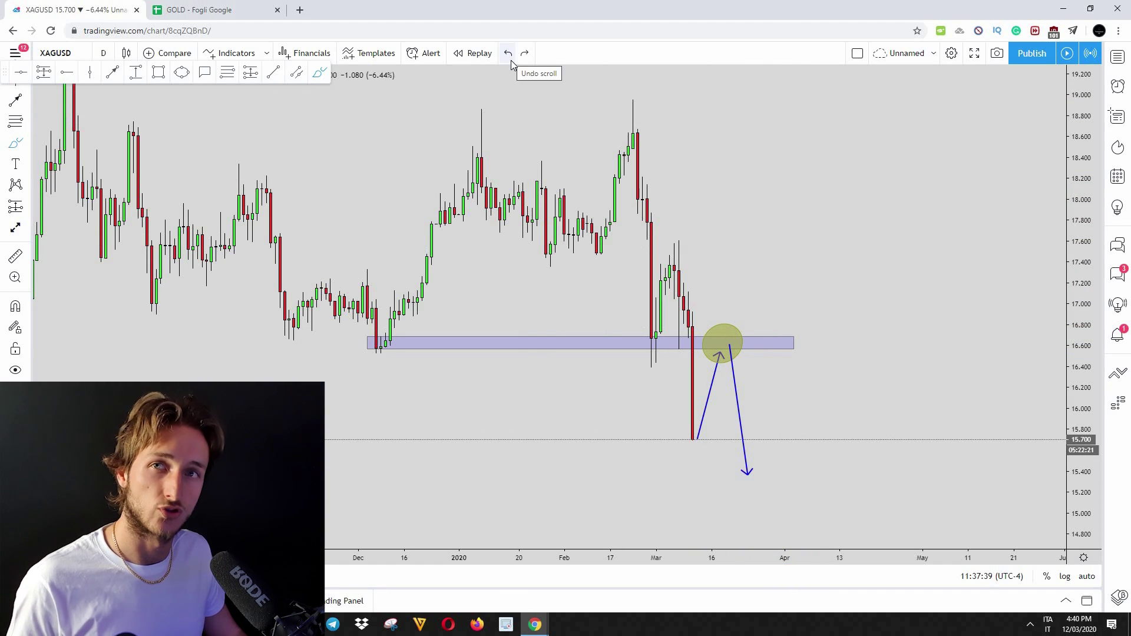
# - Circle the centre of the ellipse in the zone with the brush and delete the circle
pyautogui.moveTo(713, 355)
pyautogui.mouseDown()
pyautogui.moveTo(723, 339)
pyautogui.moveTo(721, 353)
pyautogui.mouseUp()
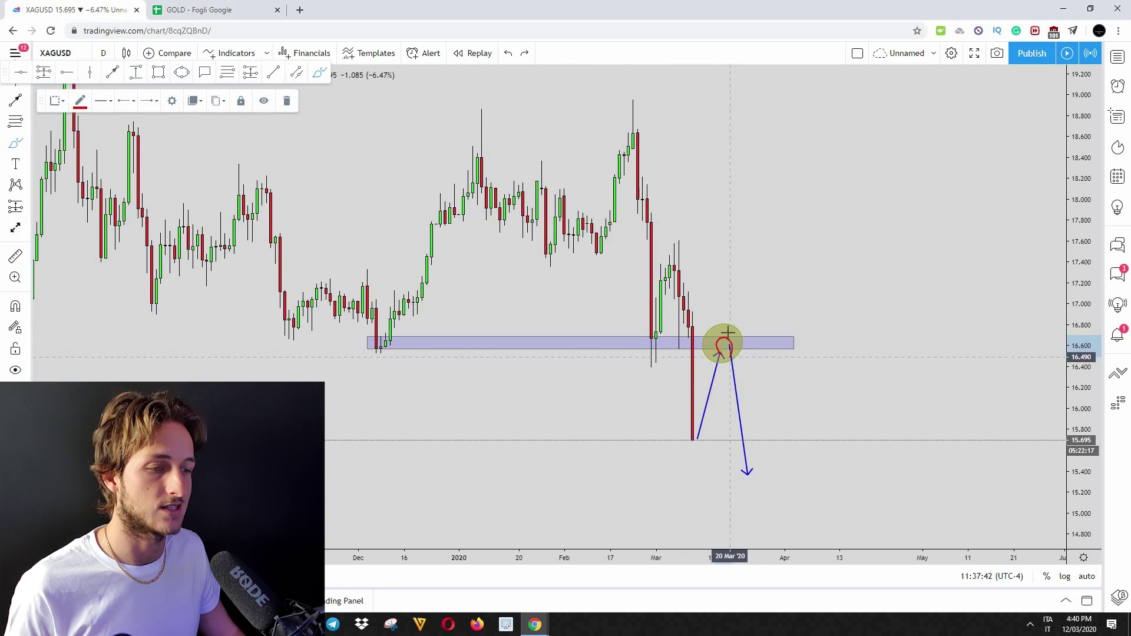
pyautogui.click(286, 101)
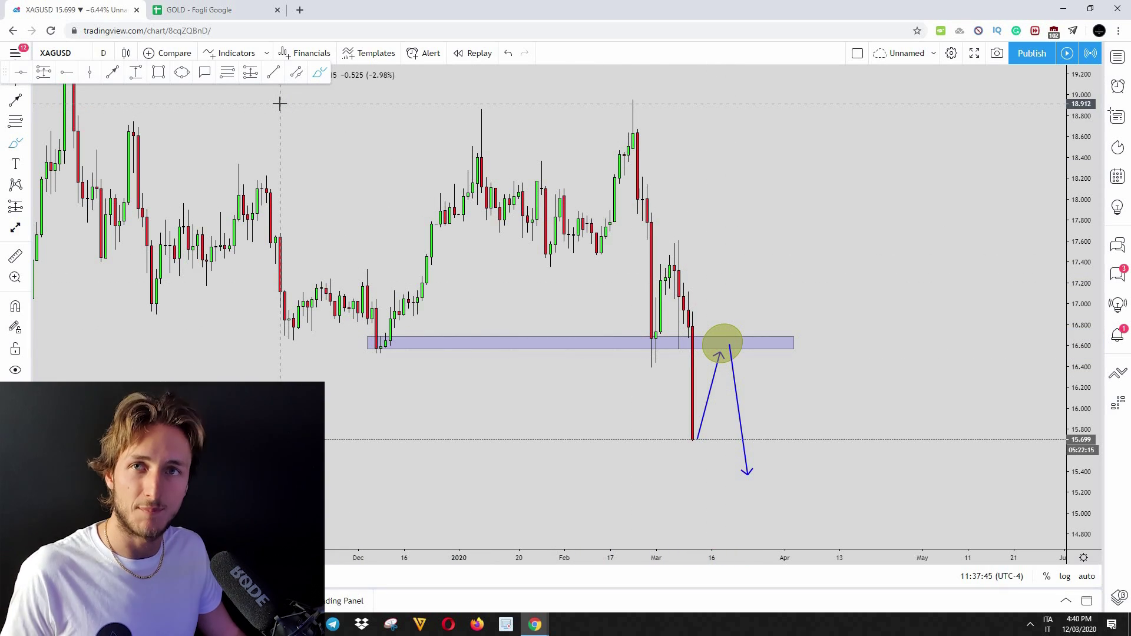